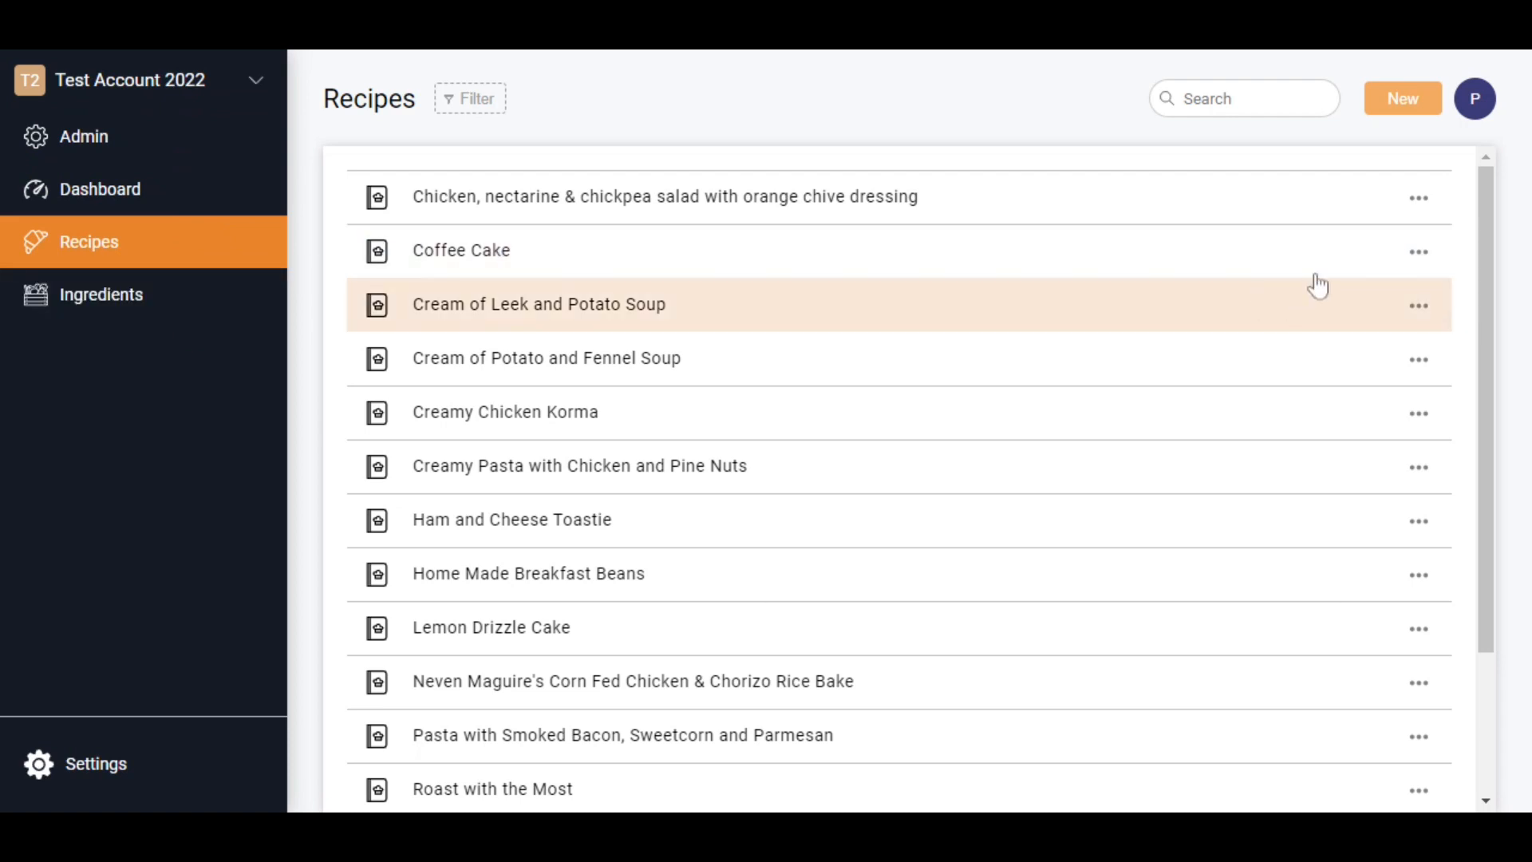
# - Create a new recipe and name it "Coffee and Walnut Cake"
pyautogui.click(1423, 103)
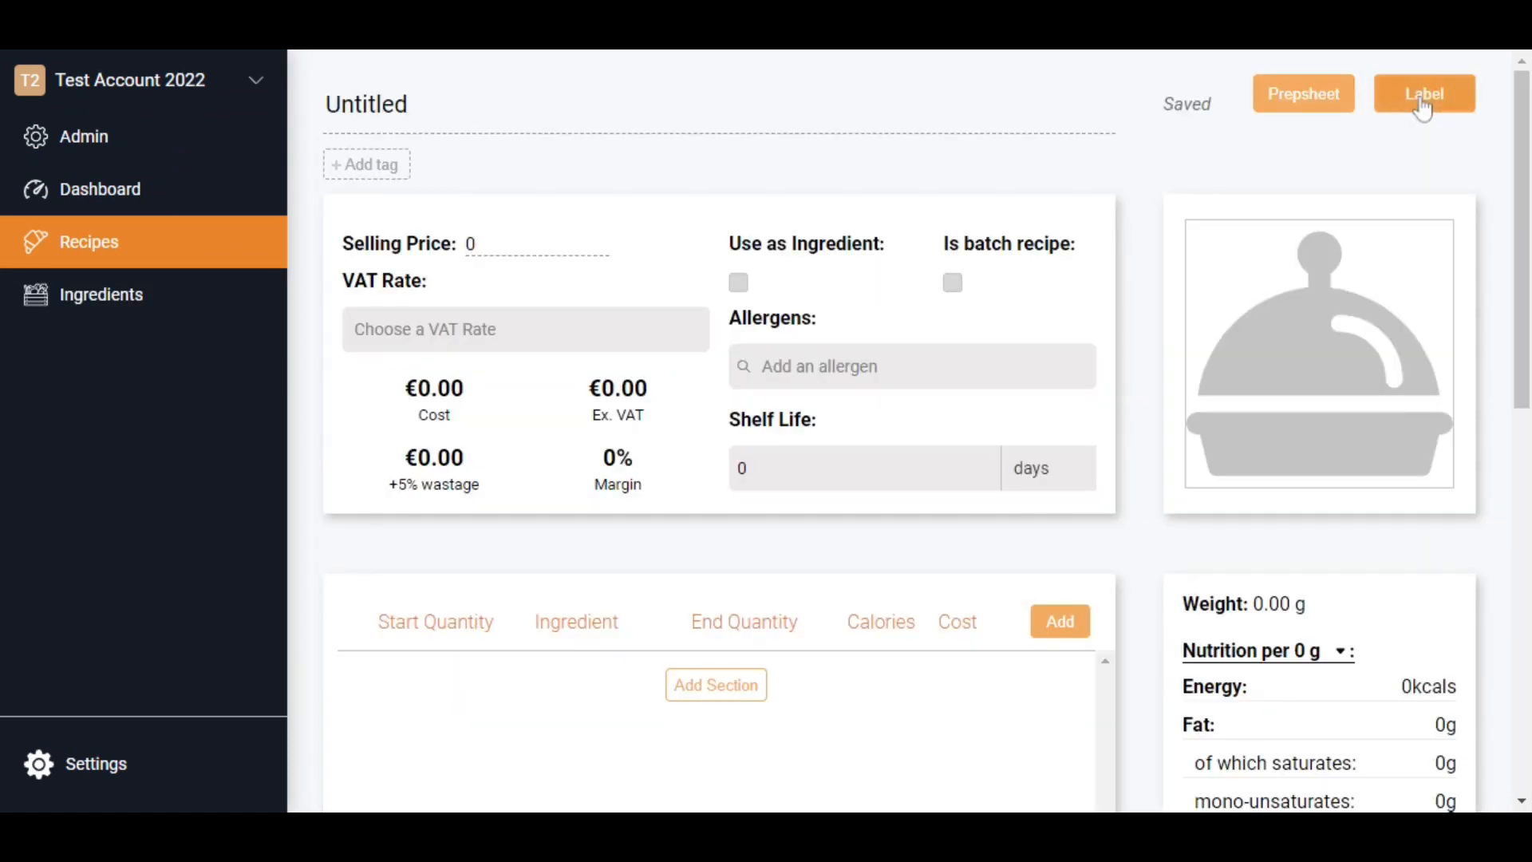
pyautogui.write('Coff')
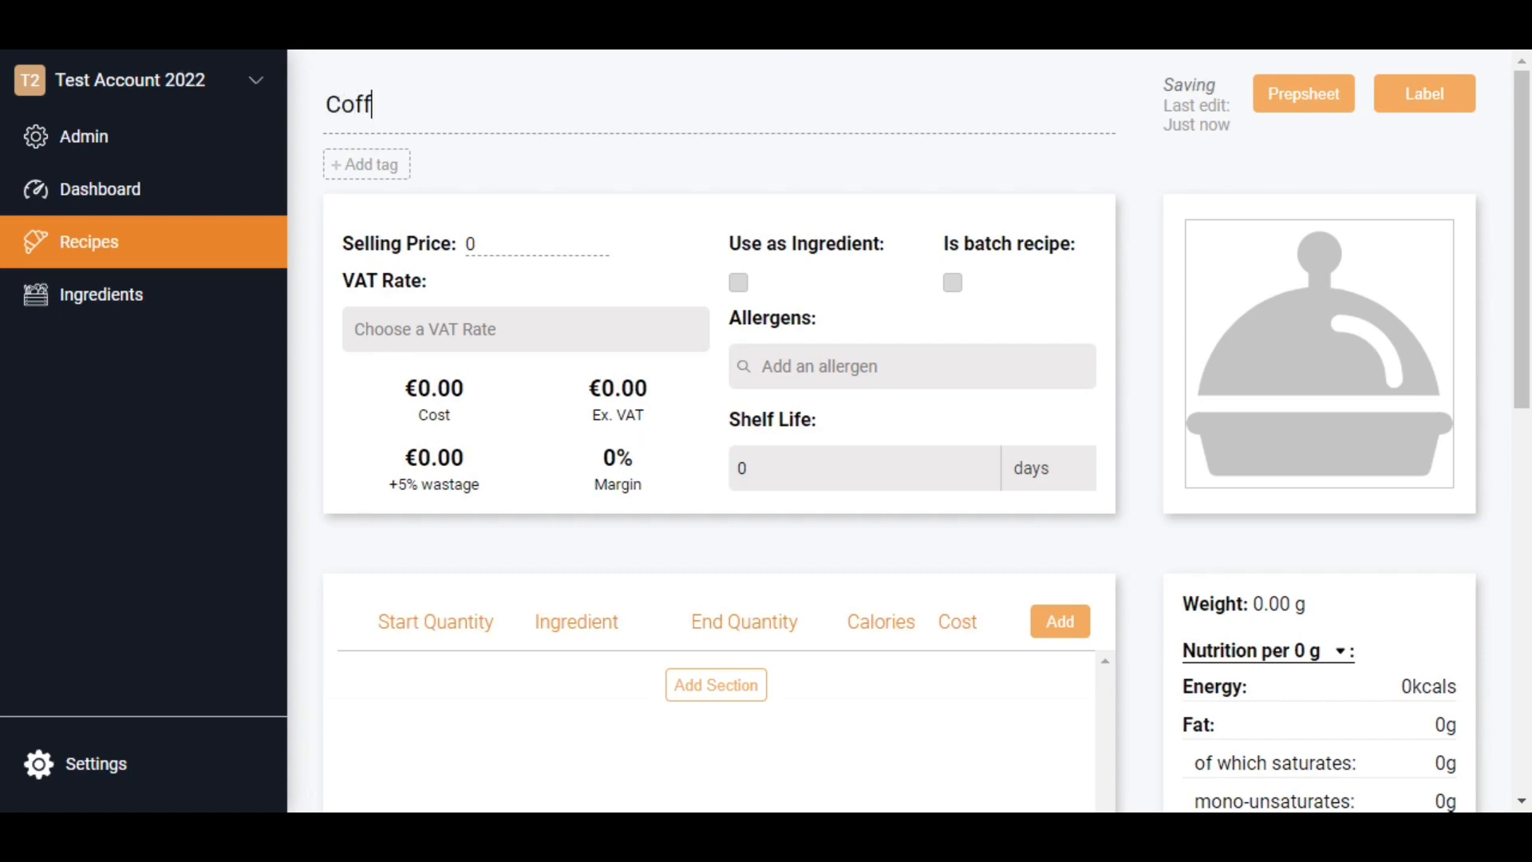
pyautogui.write('ee and Walnut Cak')
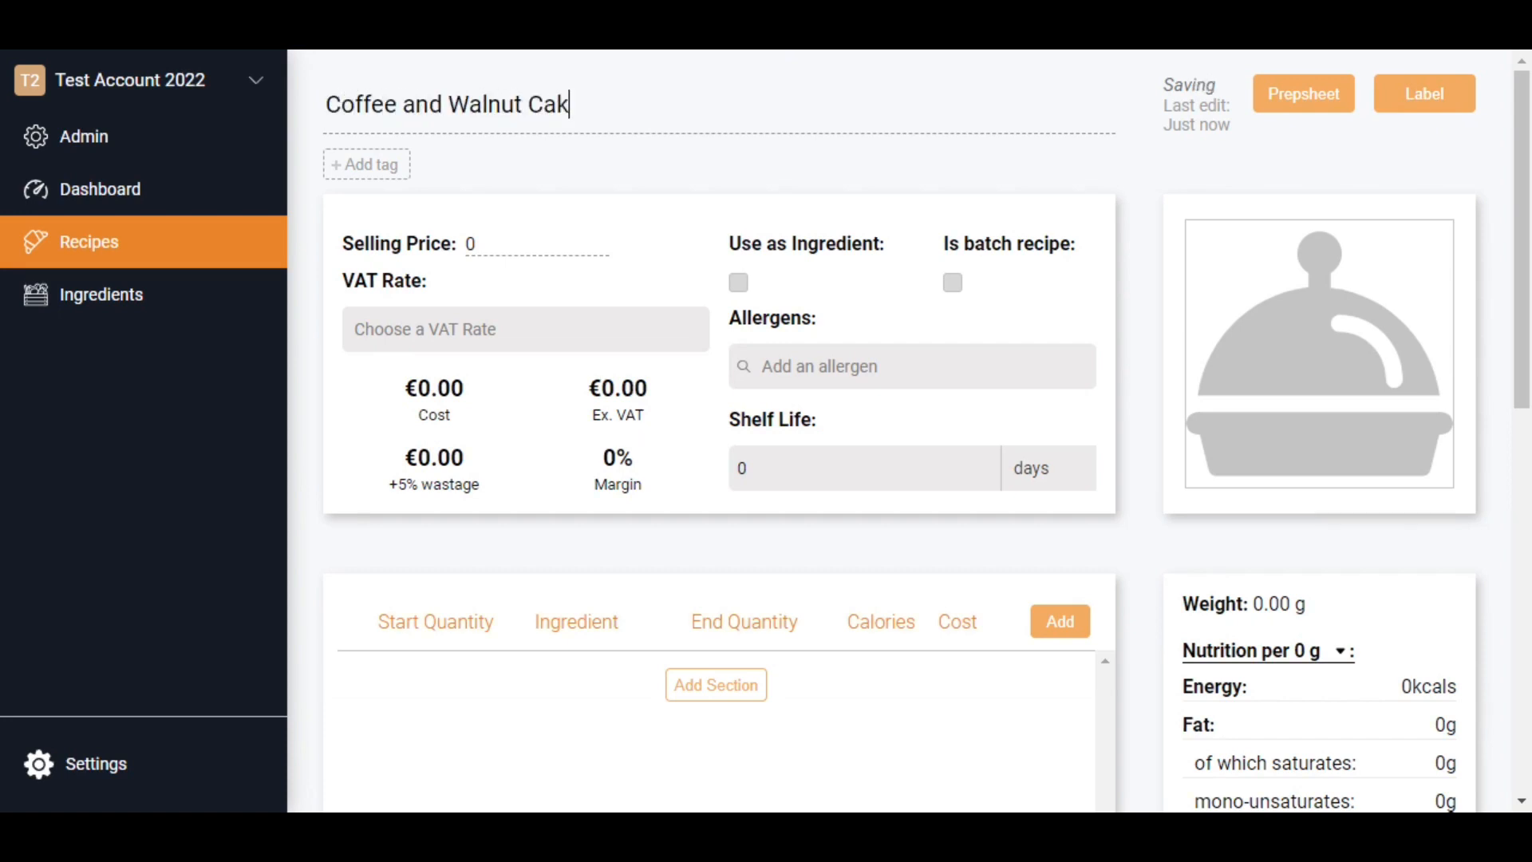
pyautogui.write('we')
pyautogui.press('BackSpace')
pyautogui.press('BackSpace')
pyautogui.write('e')
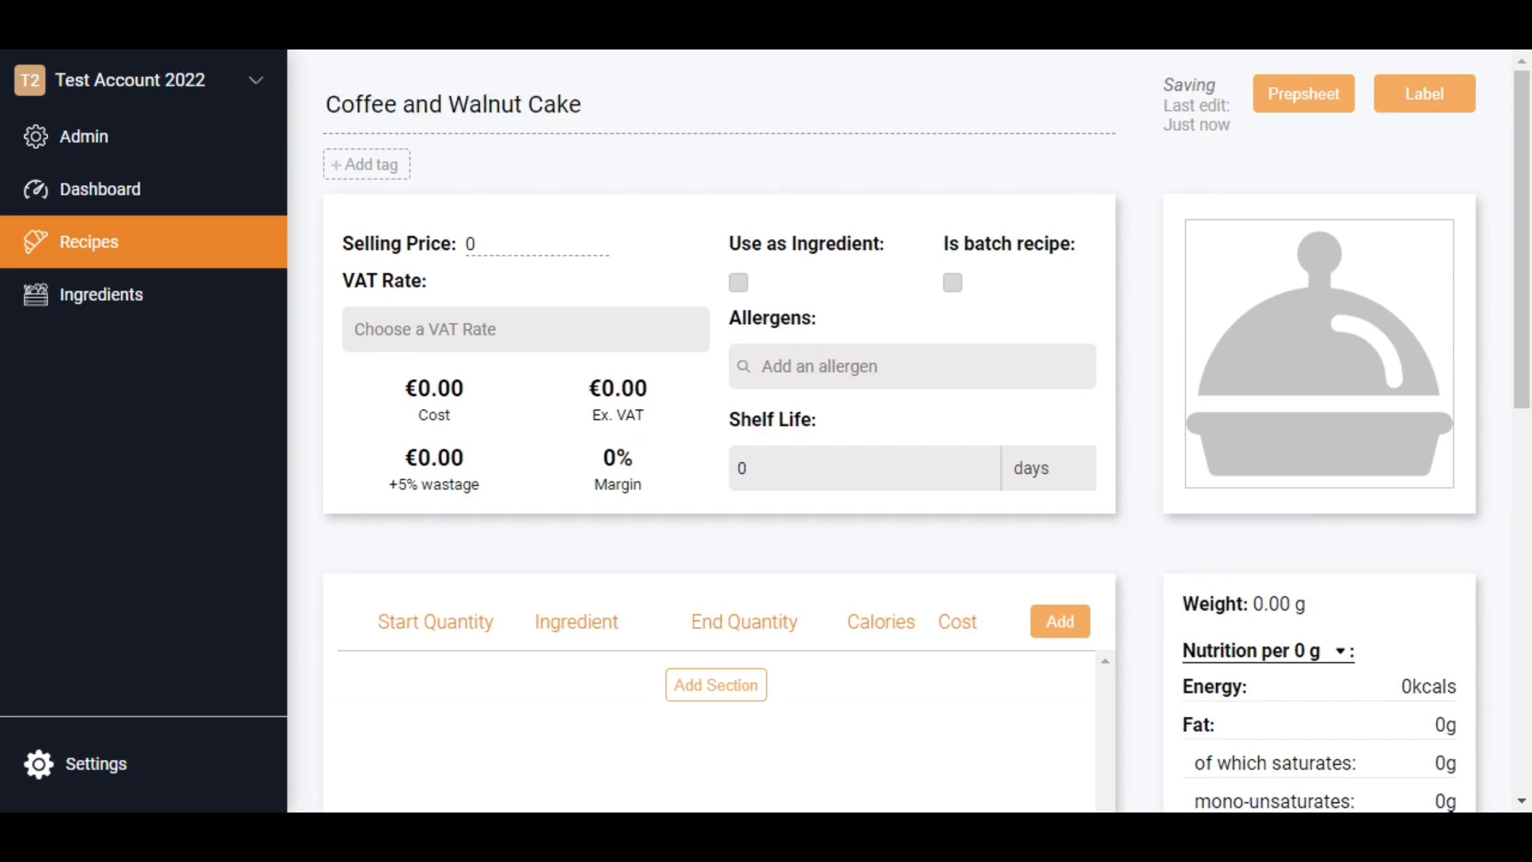
# - Create the tag "Sponge Cakes" and assign it to the recipe
pyautogui.click(372, 165)
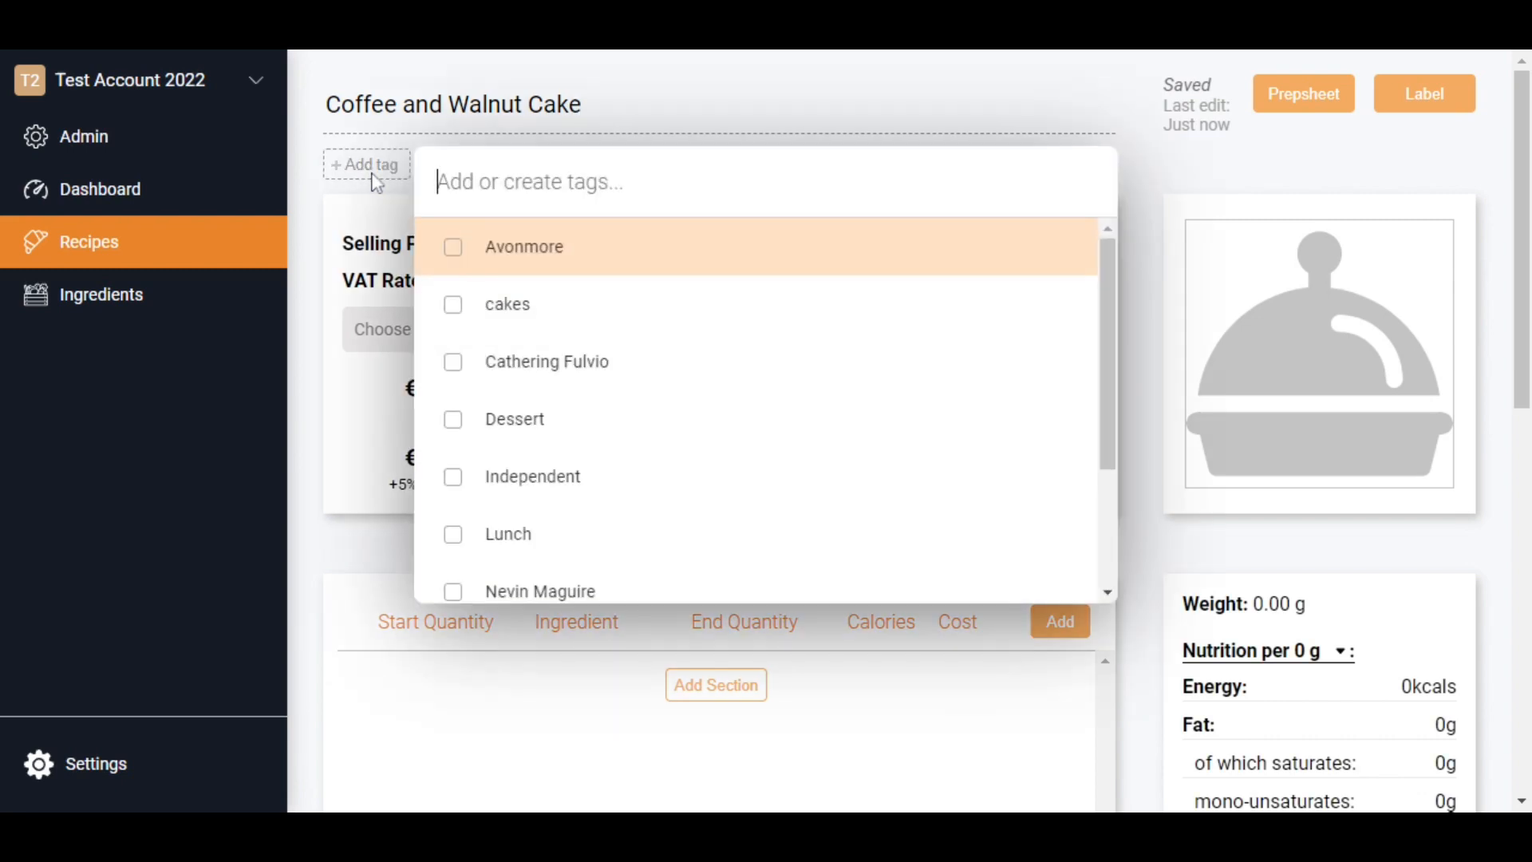
pyautogui.write('cak')
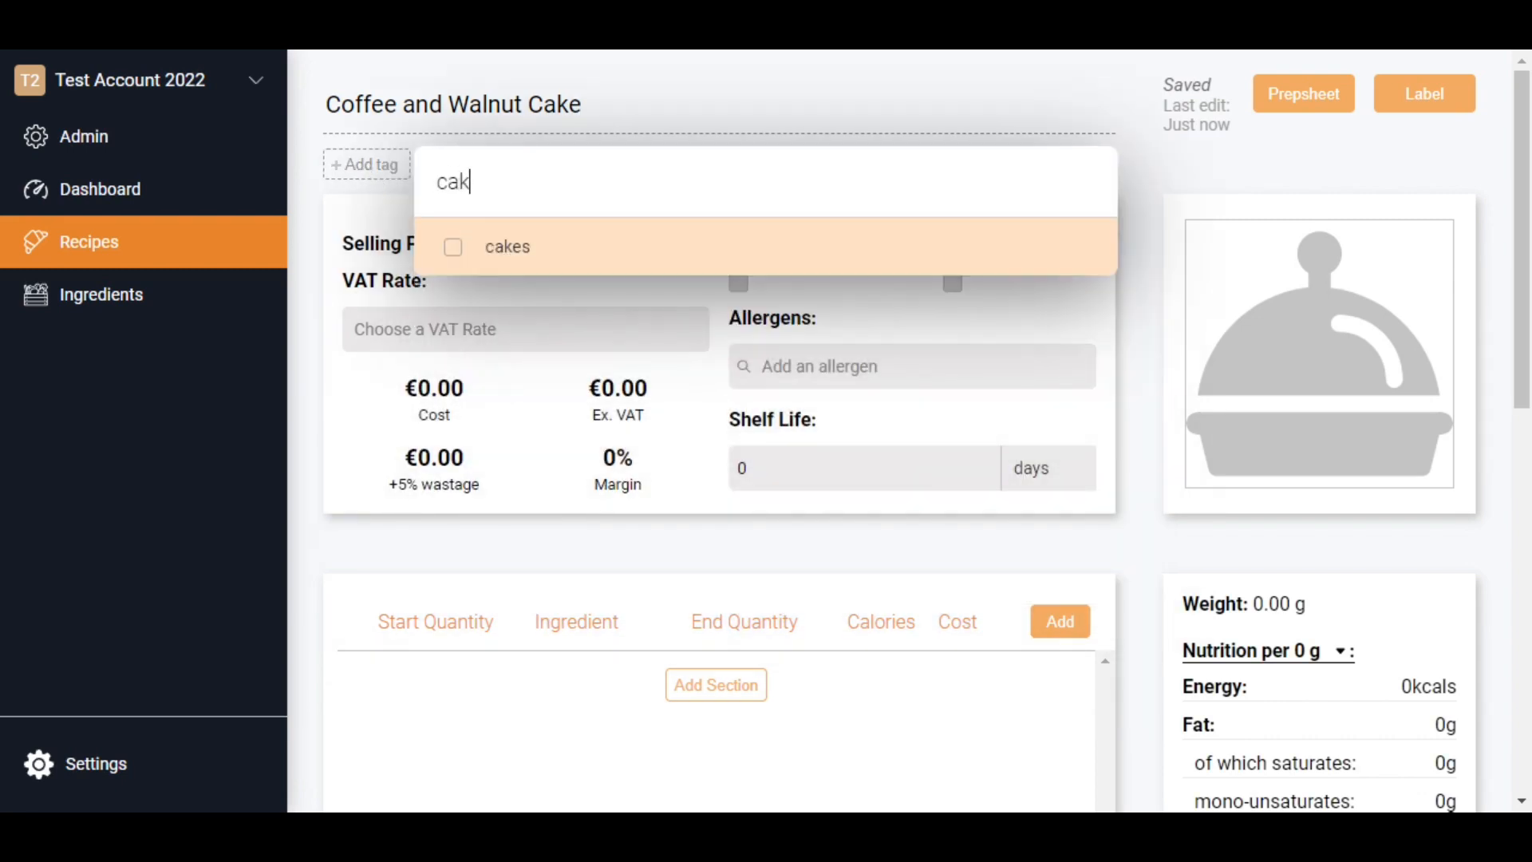
pyautogui.press('BackSpace')
pyautogui.press('BackSpace')
pyautogui.press('BackSpace')
pyautogui.write('S')
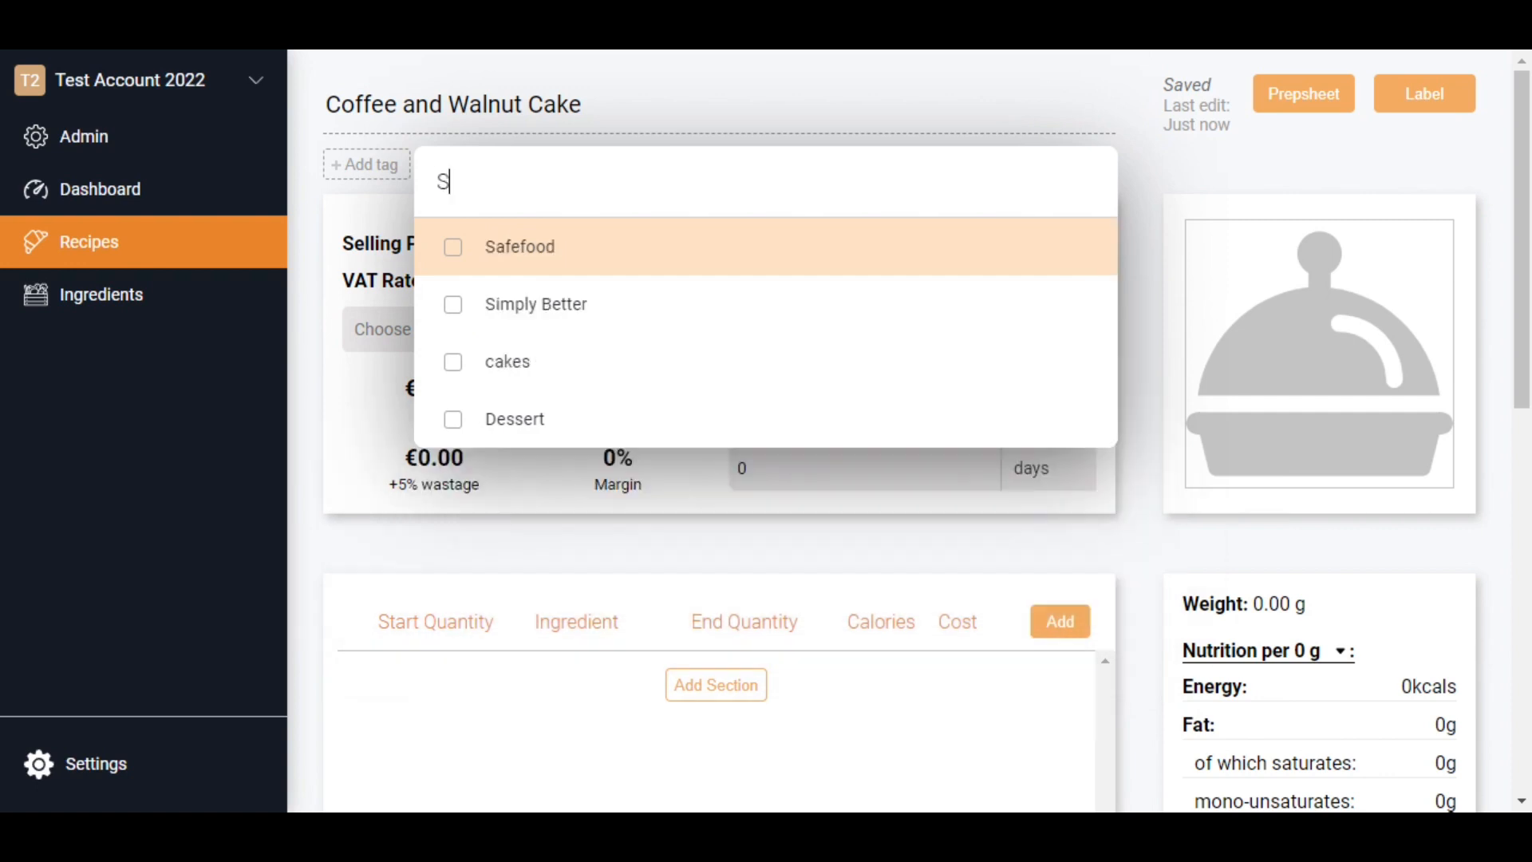
pyautogui.write('ponge')
pyautogui.press('BackSpace')
pyautogui.press('BackSpace')
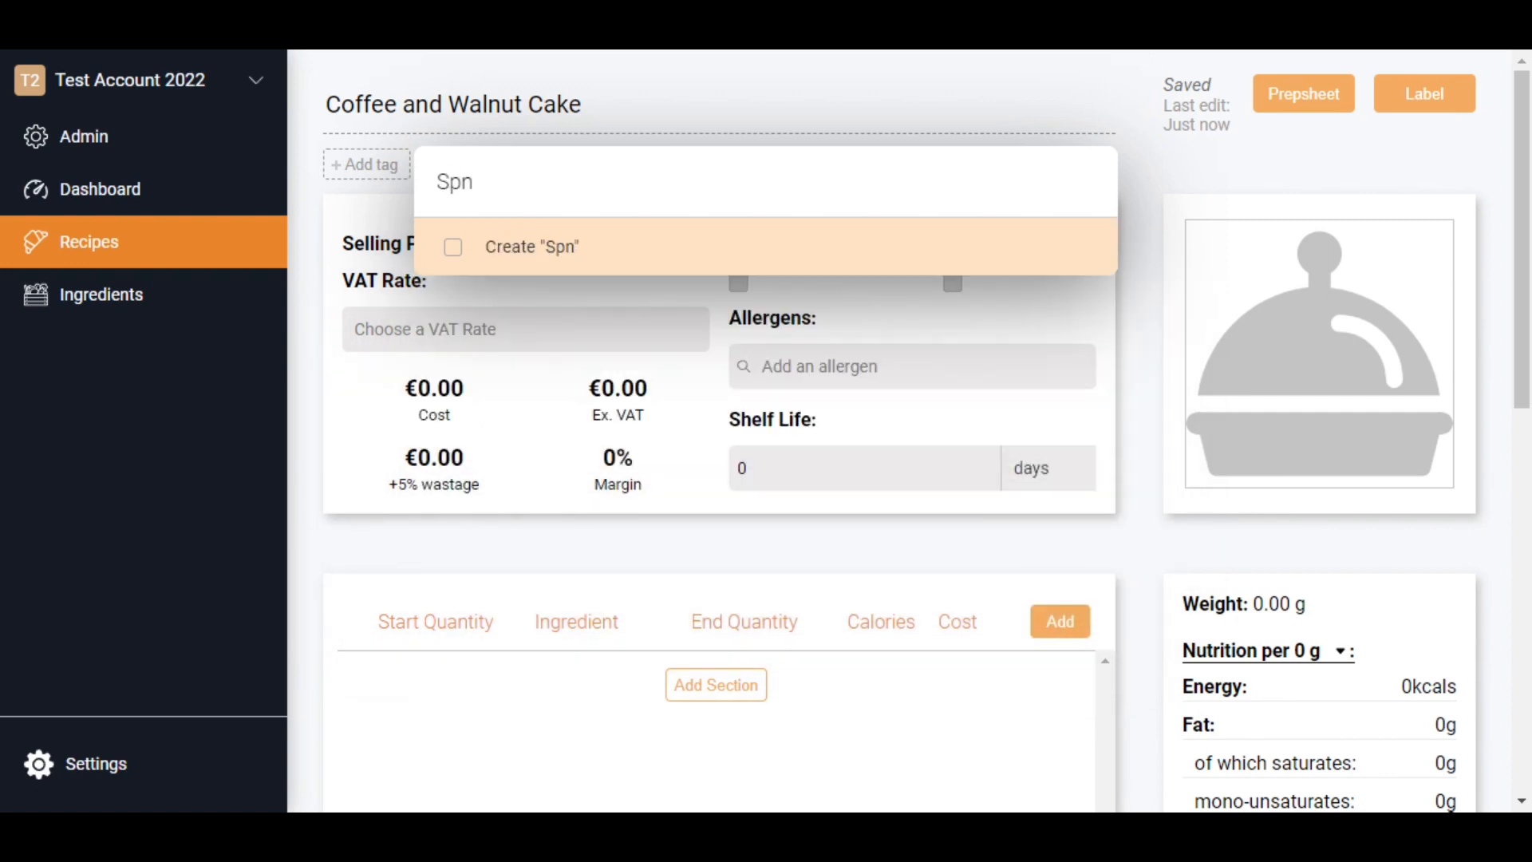
pyautogui.write('ge Cakes')
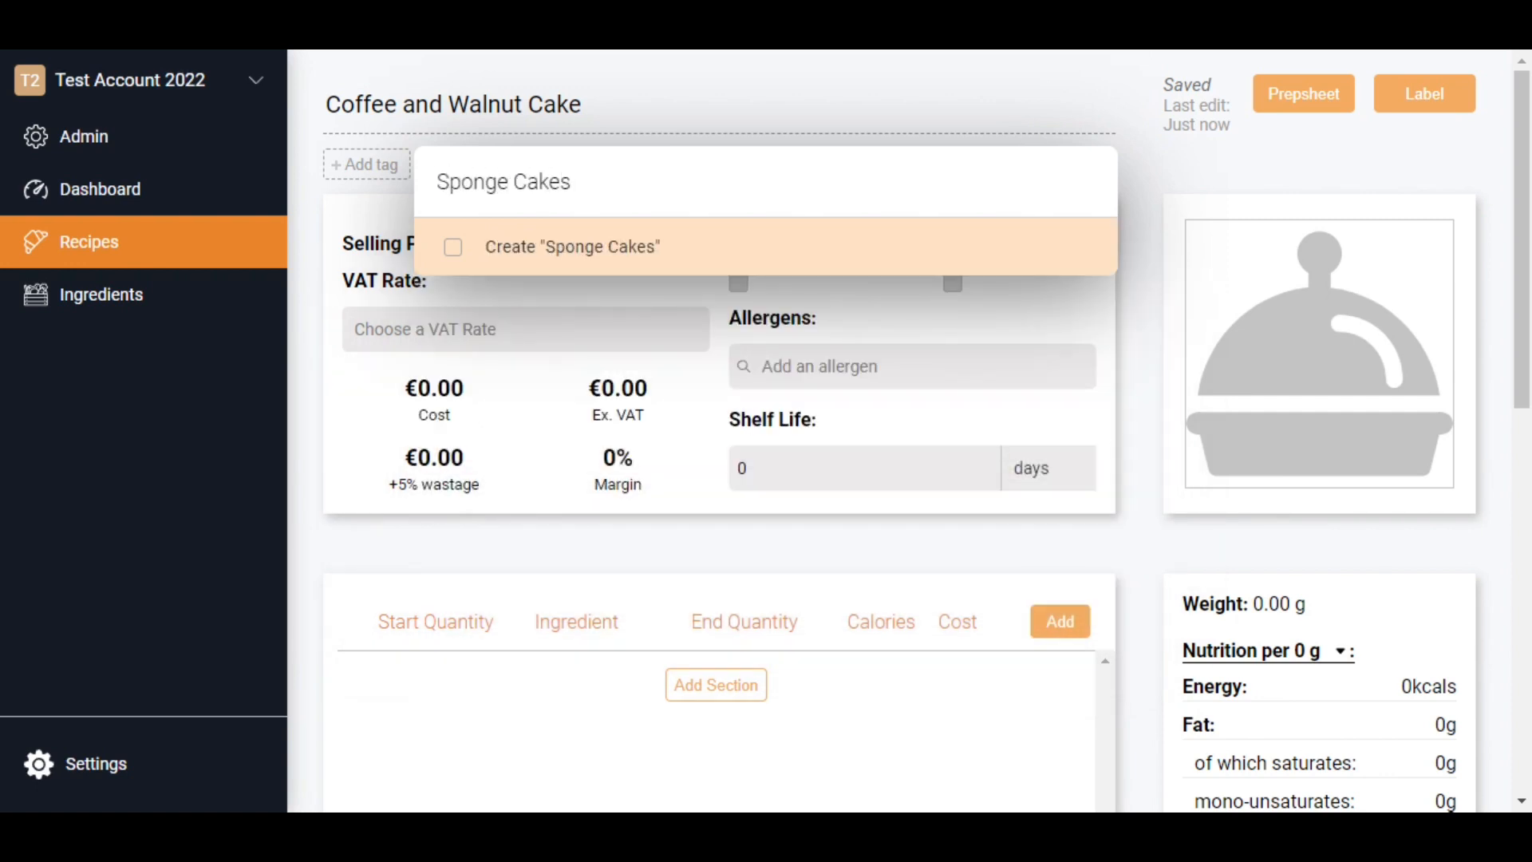
pyautogui.press('Return')
pyautogui.click(331, 328)
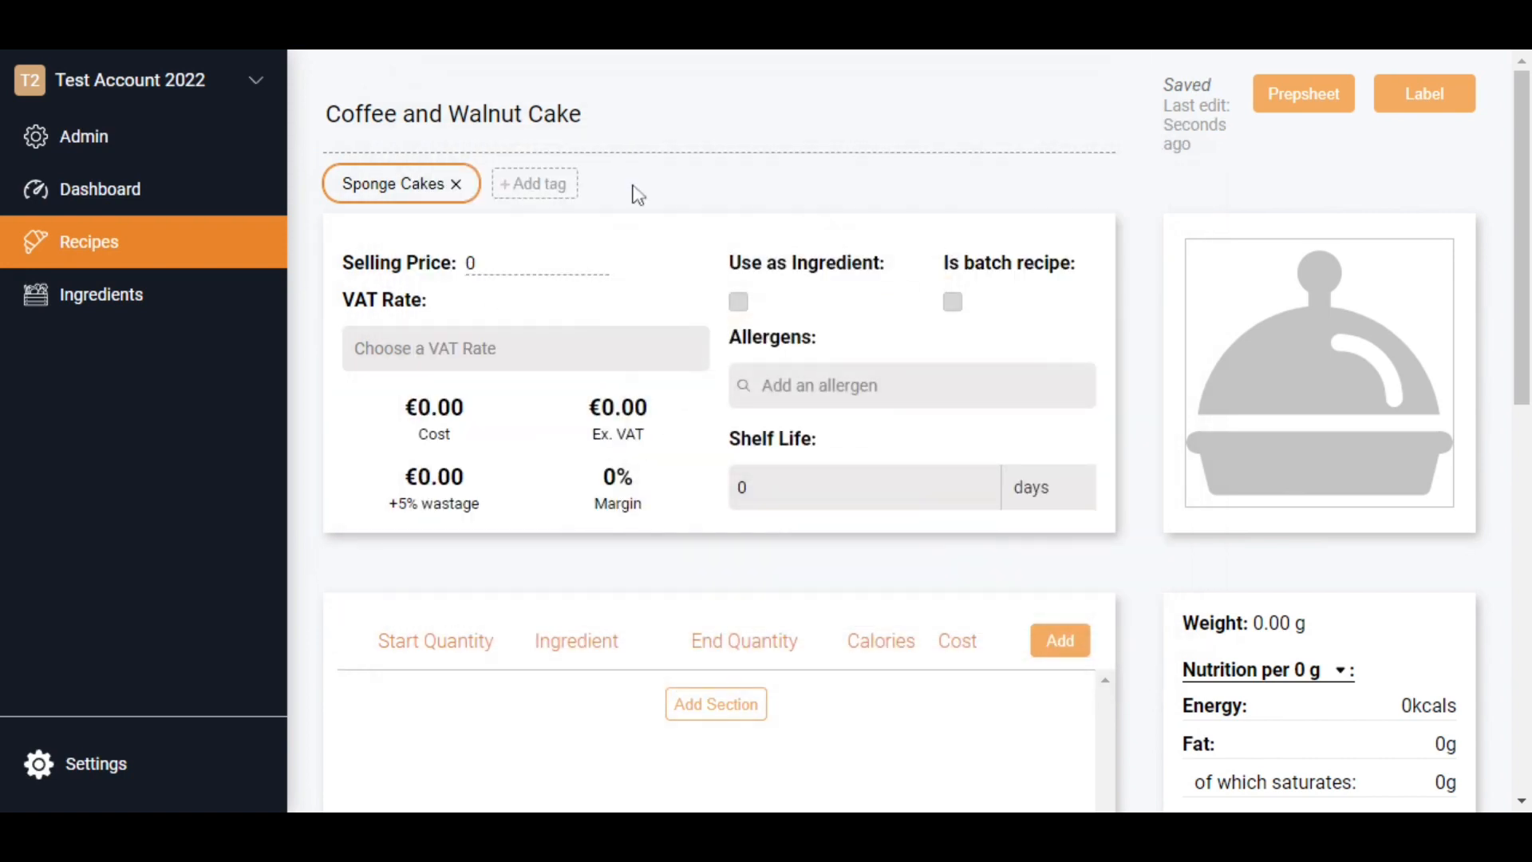
# - Add a section named "For the Sponge" to the recipe's ingredient list
pyautogui.scroll(-2, 947, 349)
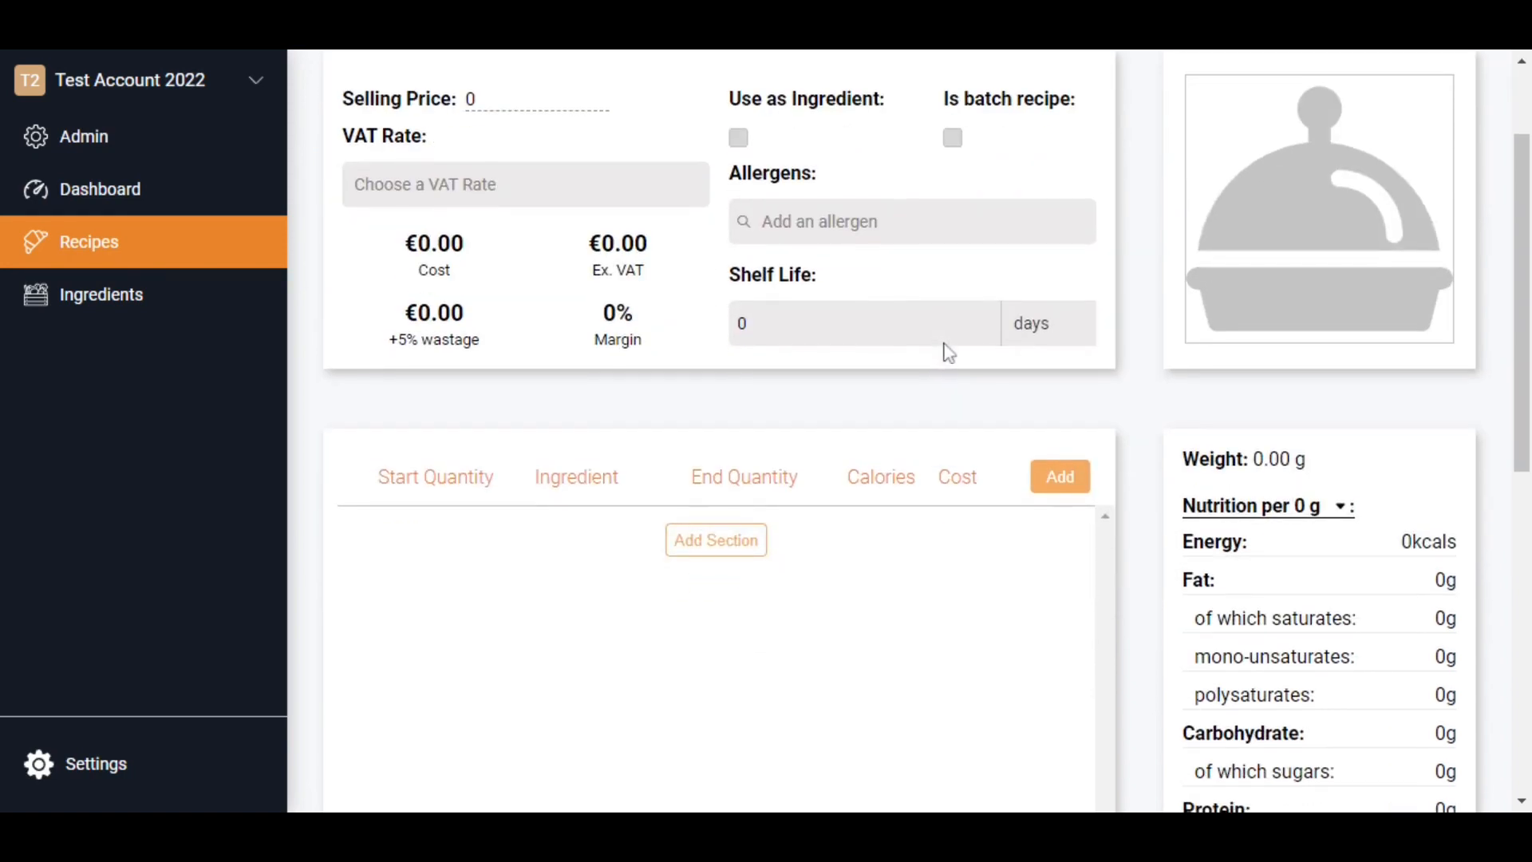
pyautogui.scroll(2, 947, 349)
pyautogui.scroll(-3, 878, 399)
pyautogui.click(734, 474)
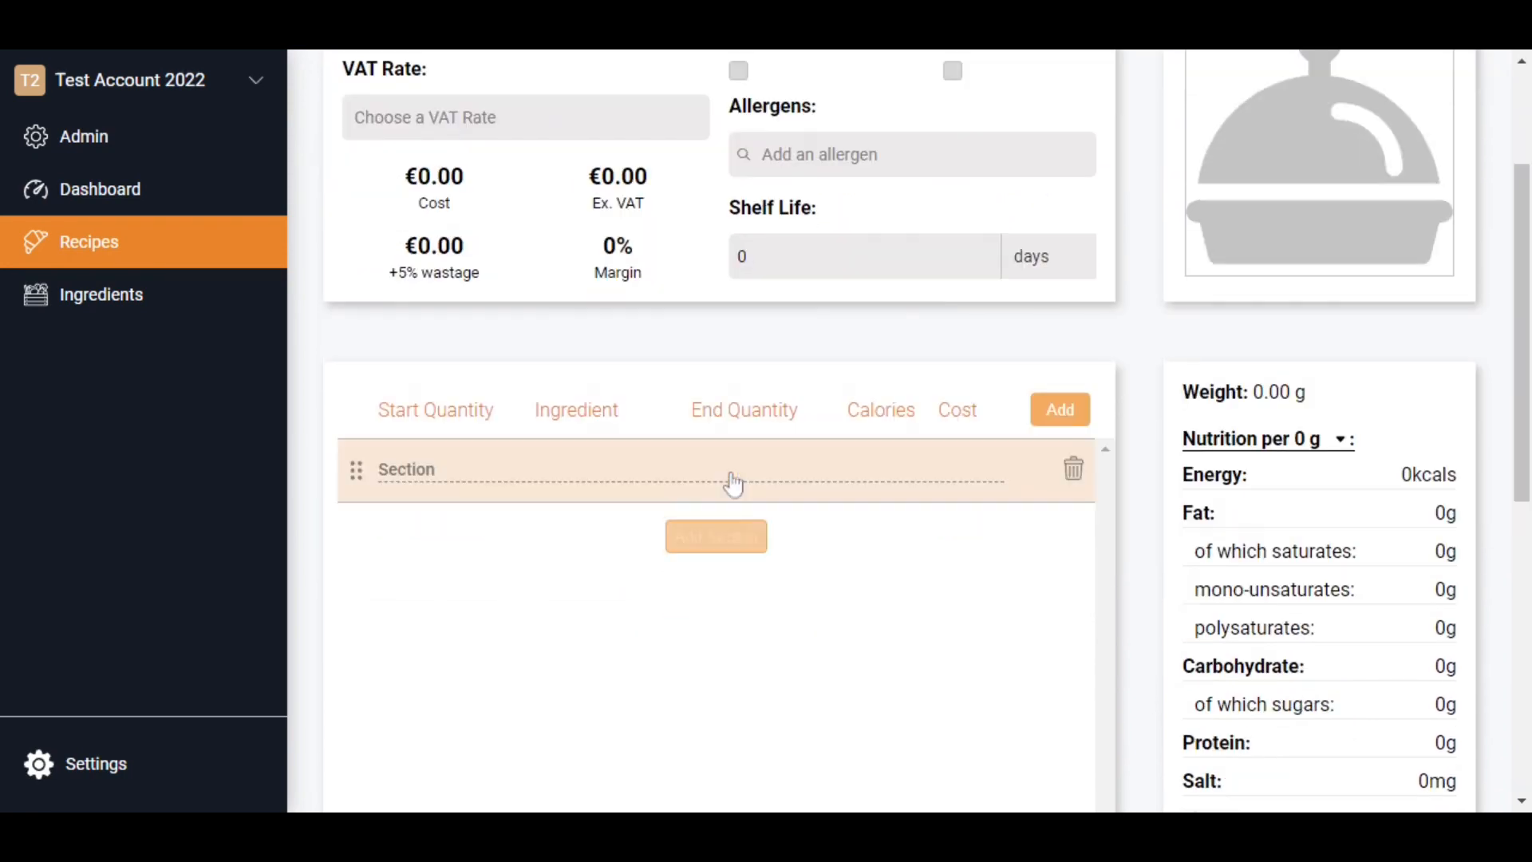
pyautogui.click(582, 466)
pyautogui.write('For th')
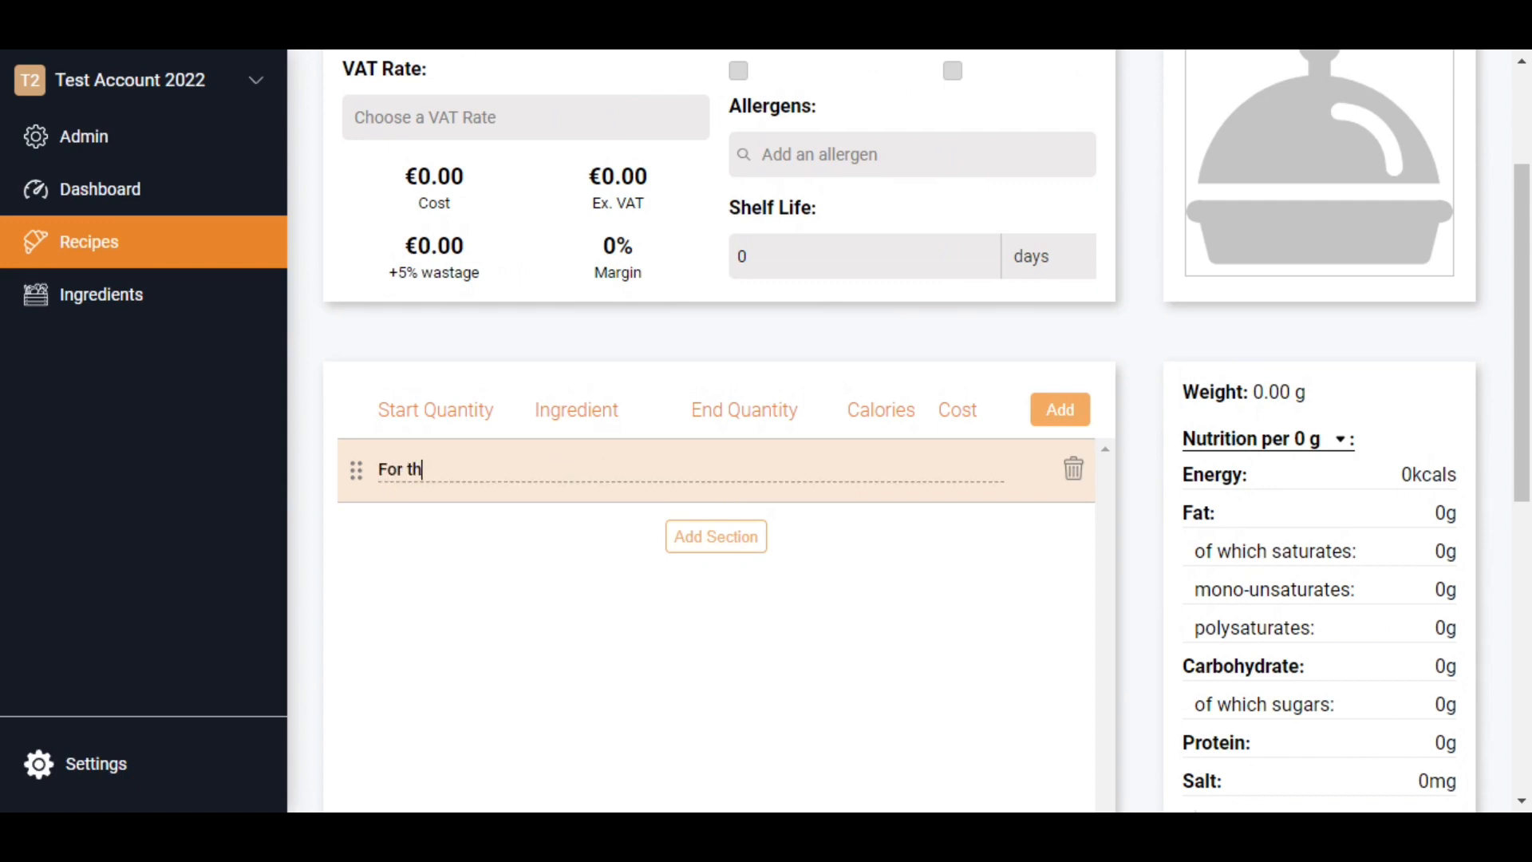
pyautogui.write('e Sponge')
# - Add Walnut Pieces and the €0.93 / kg Caster Sugar, both from Odaios, to the recipe's ingredients
pyautogui.click(1074, 423)
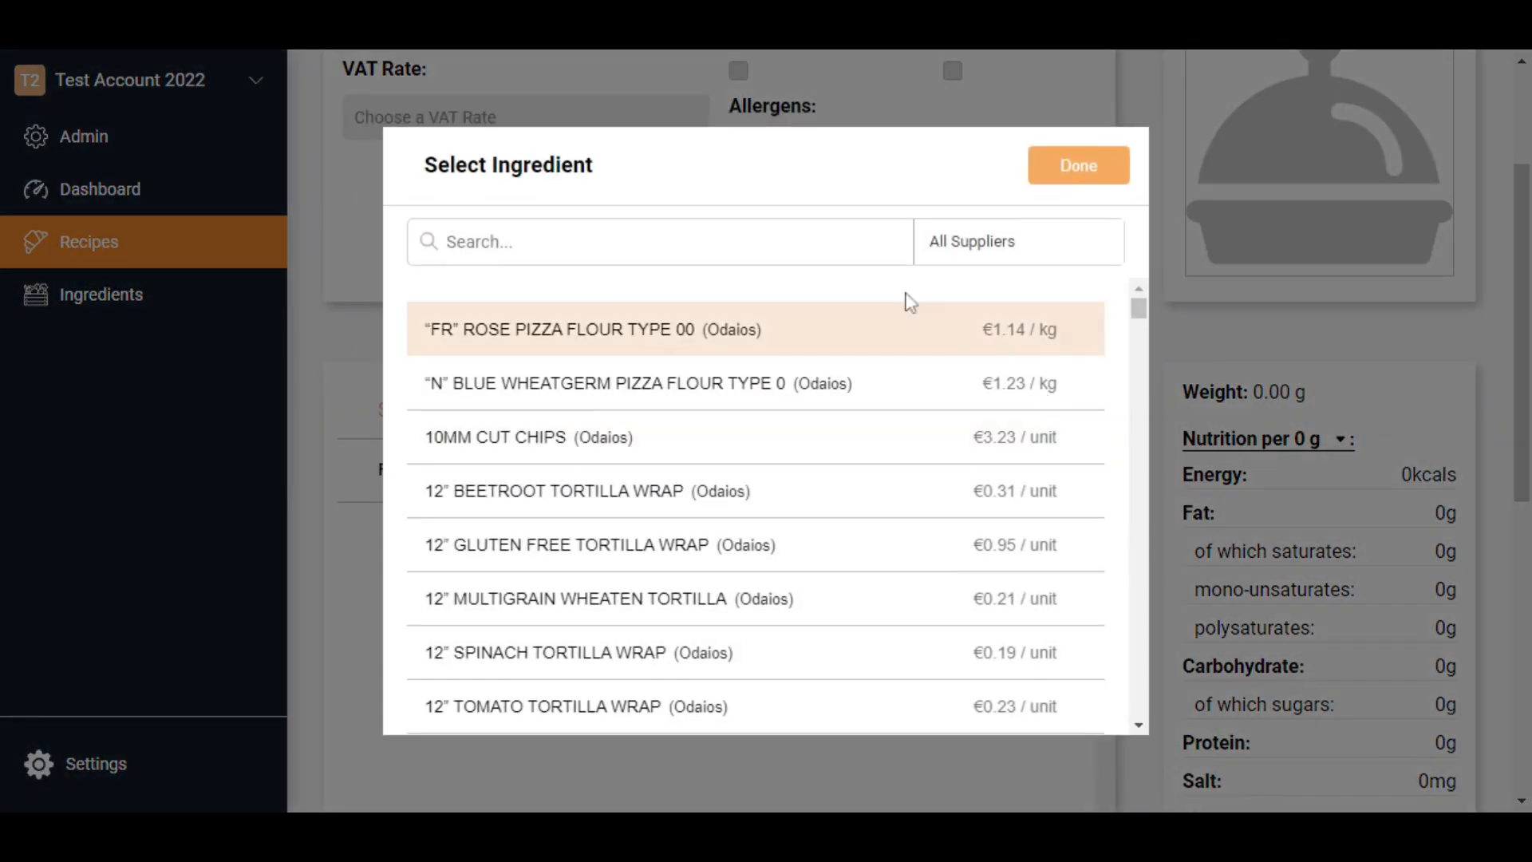
pyautogui.write('wal')
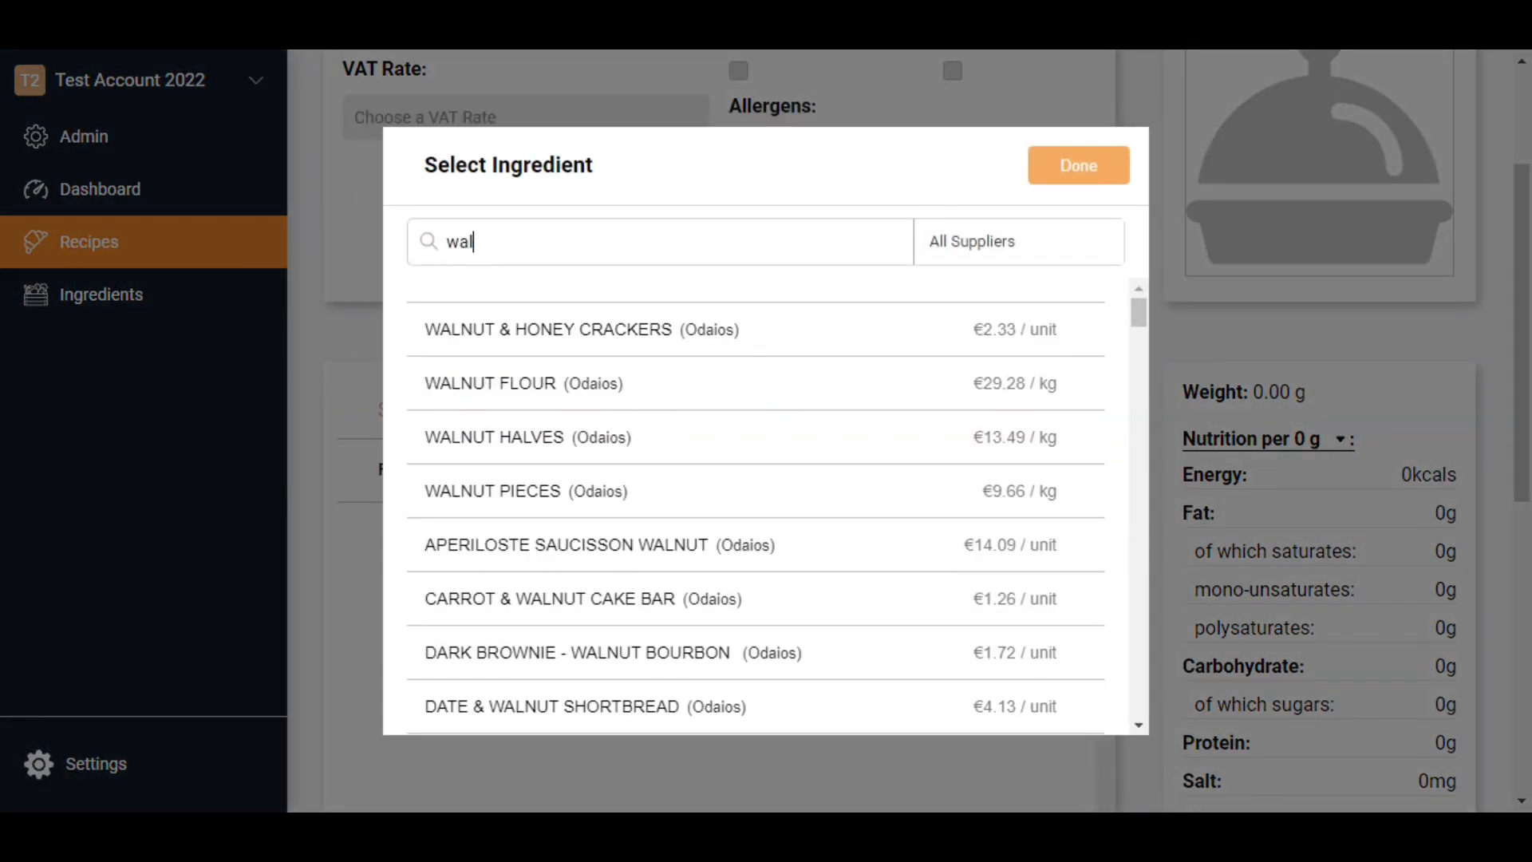
pyautogui.click(636, 501)
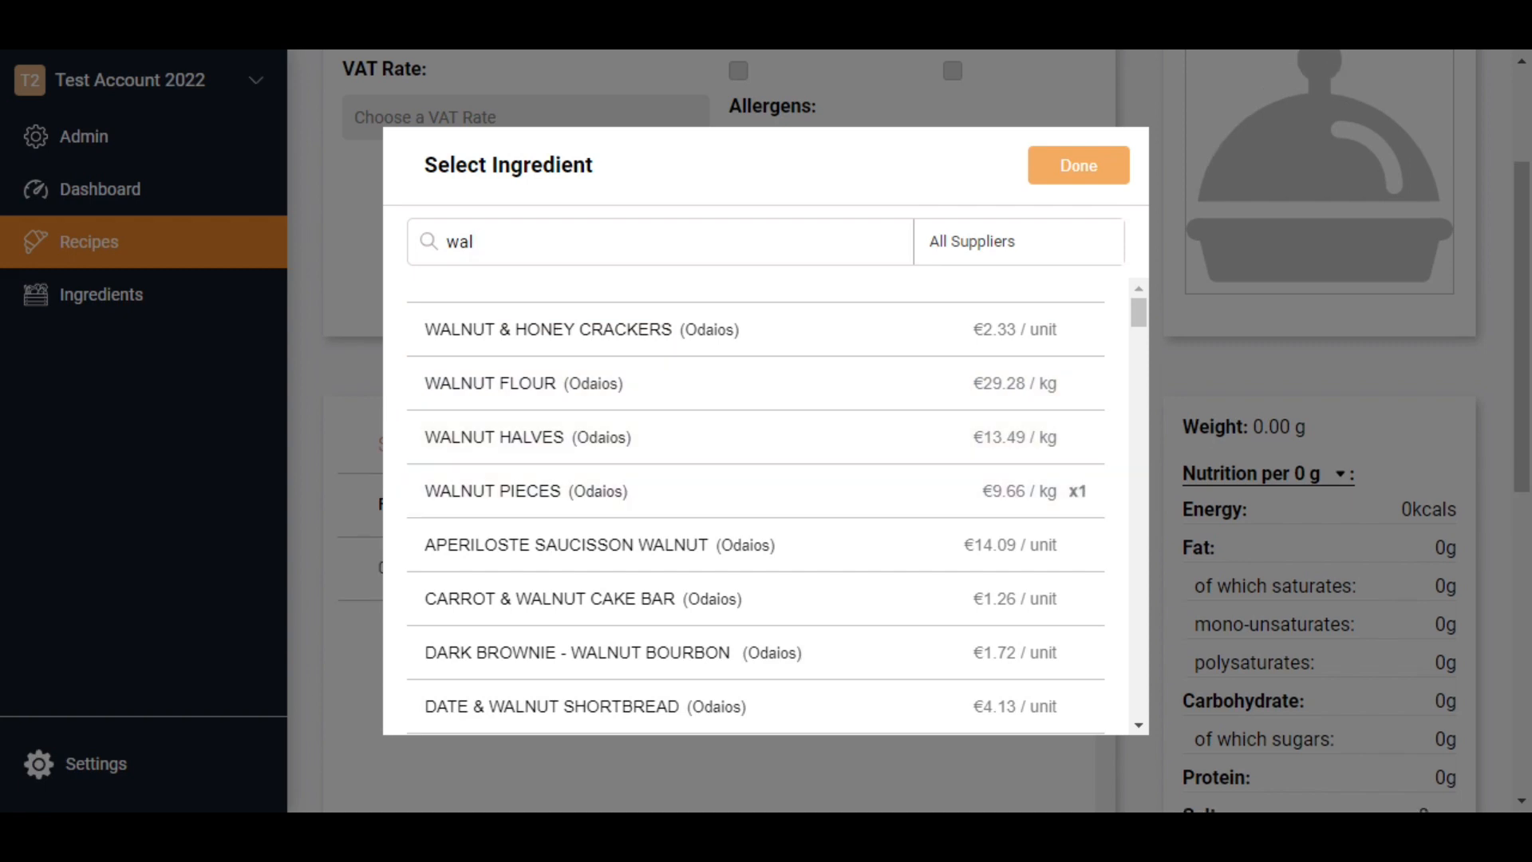
pyautogui.press('BackSpace')
pyautogui.press('BackSpace')
pyautogui.press('BackSpace')
pyautogui.write('cast')
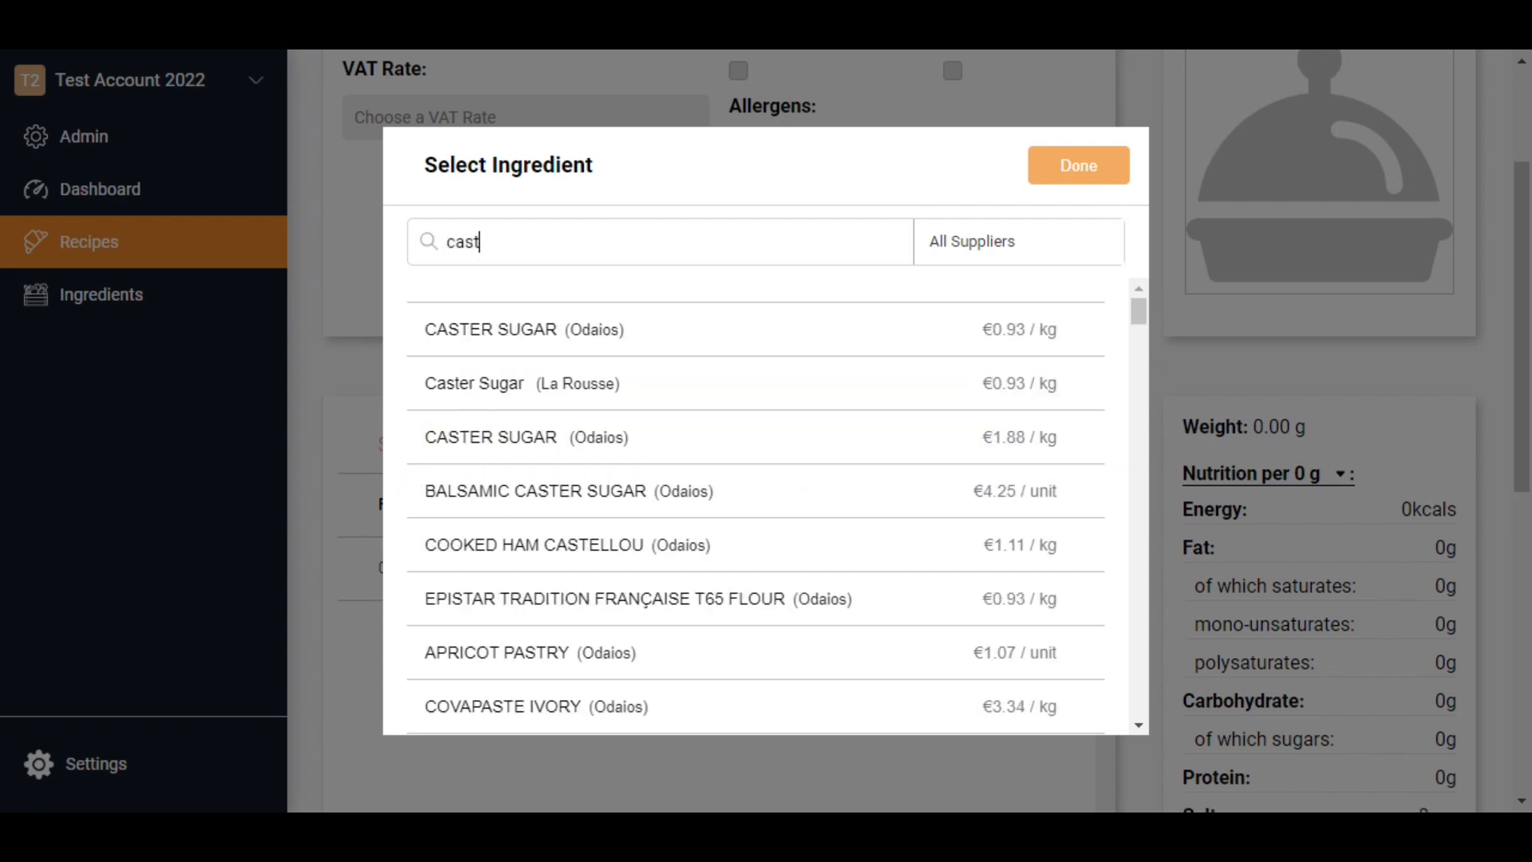
pyautogui.click(611, 314)
# - Find and add Butter Champion Salted from La Rousse to the recipe's ingredients
pyautogui.press('BackSpace')
pyautogui.press('BackSpace')
pyautogui.press('BackSpace')
pyautogui.press('BackSpace')
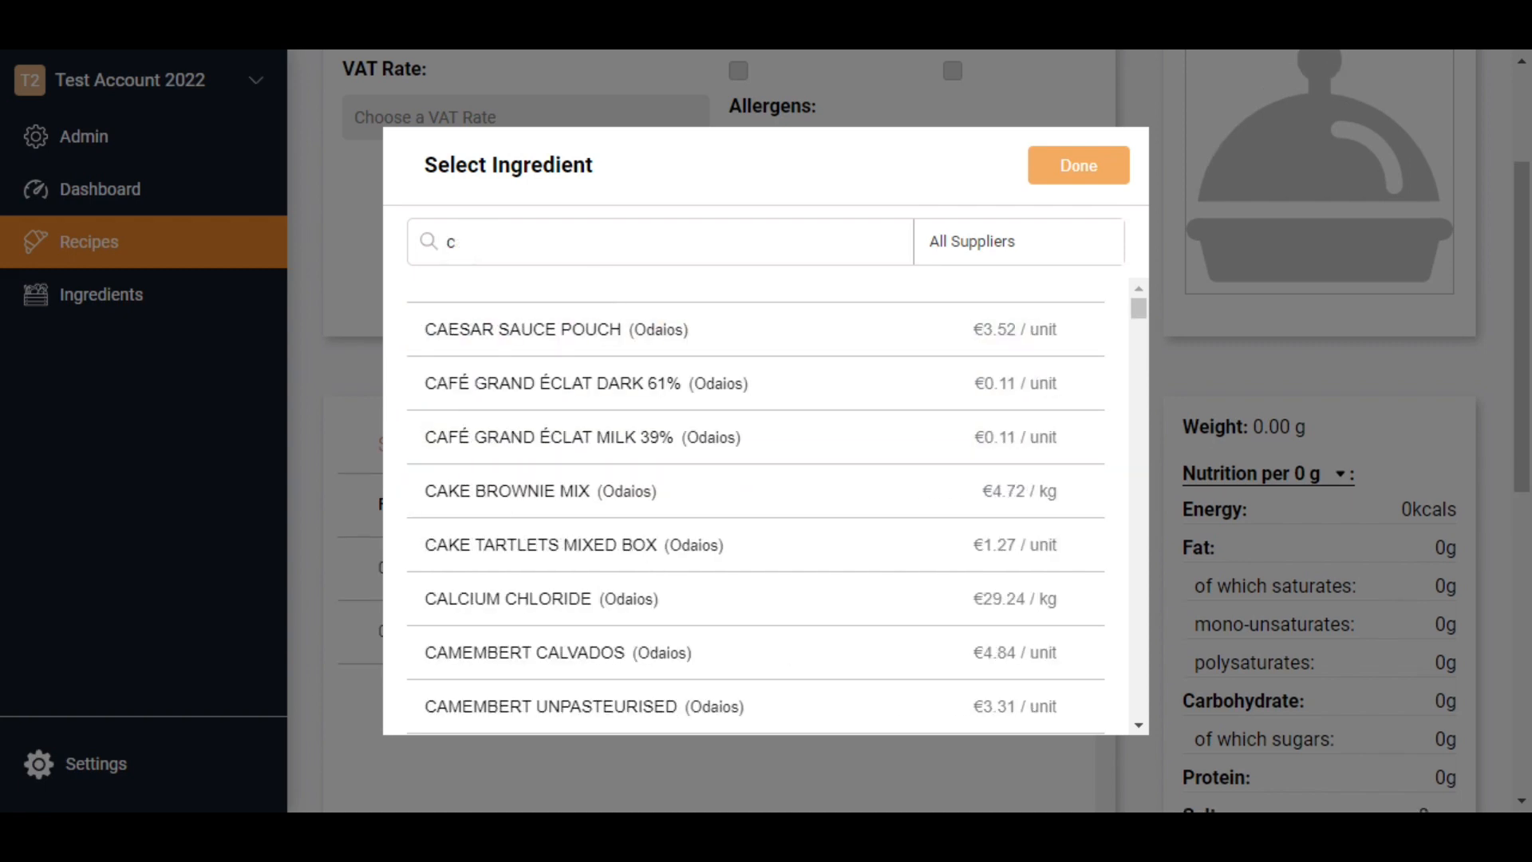
pyautogui.write('butt')
pyautogui.click(495, 329)
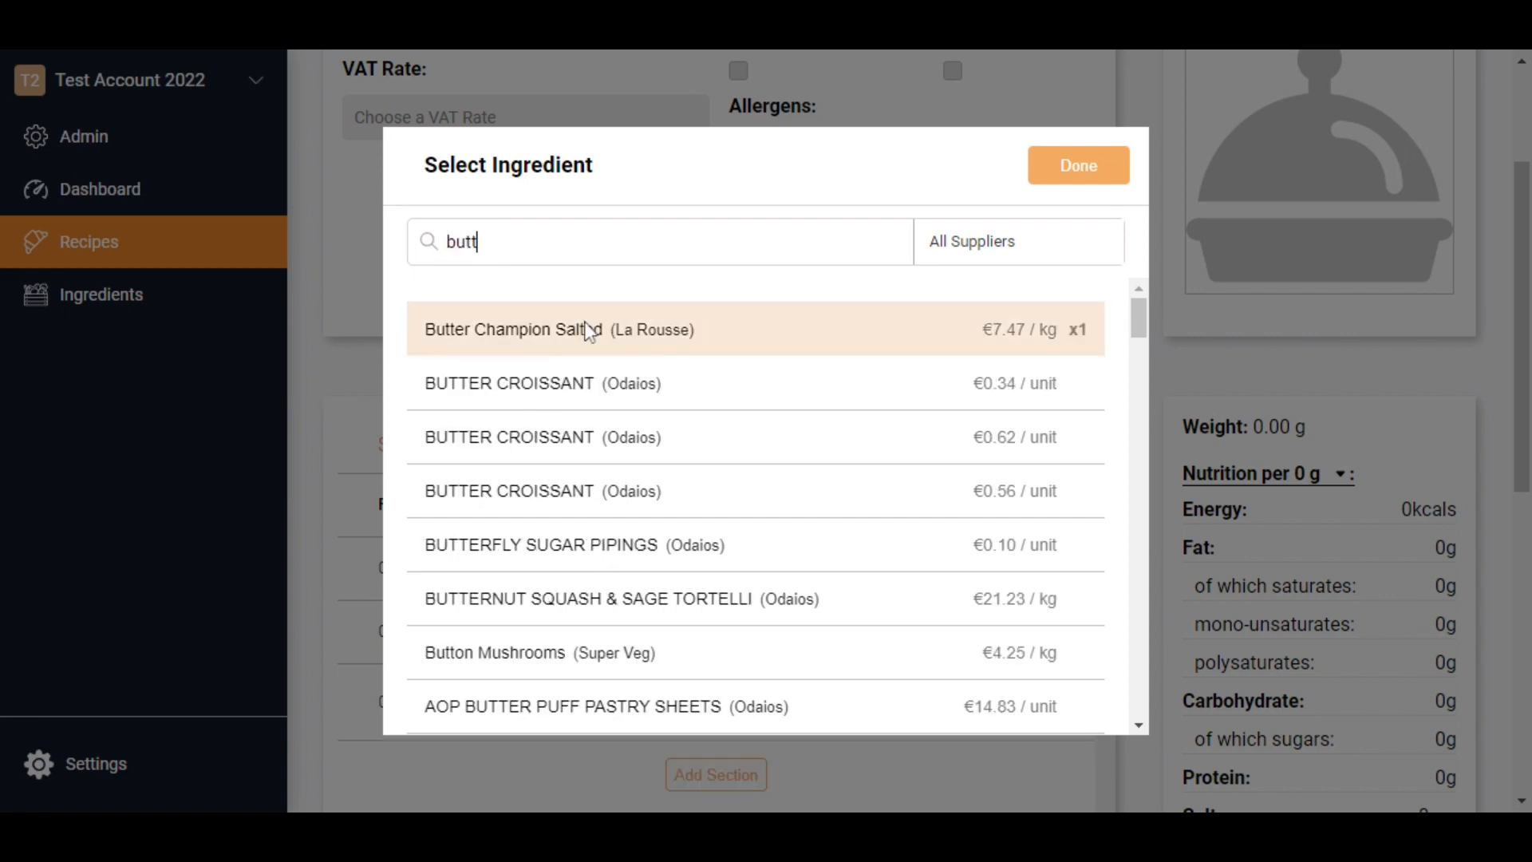
# - Search the ingredients for "eggs" and add Whole Eggs to the recipe
pyautogui.press('BackSpace')
pyautogui.press('BackSpace')
pyautogui.press('BackSpace')
pyautogui.press('BackSpace')
pyautogui.write('eggs')
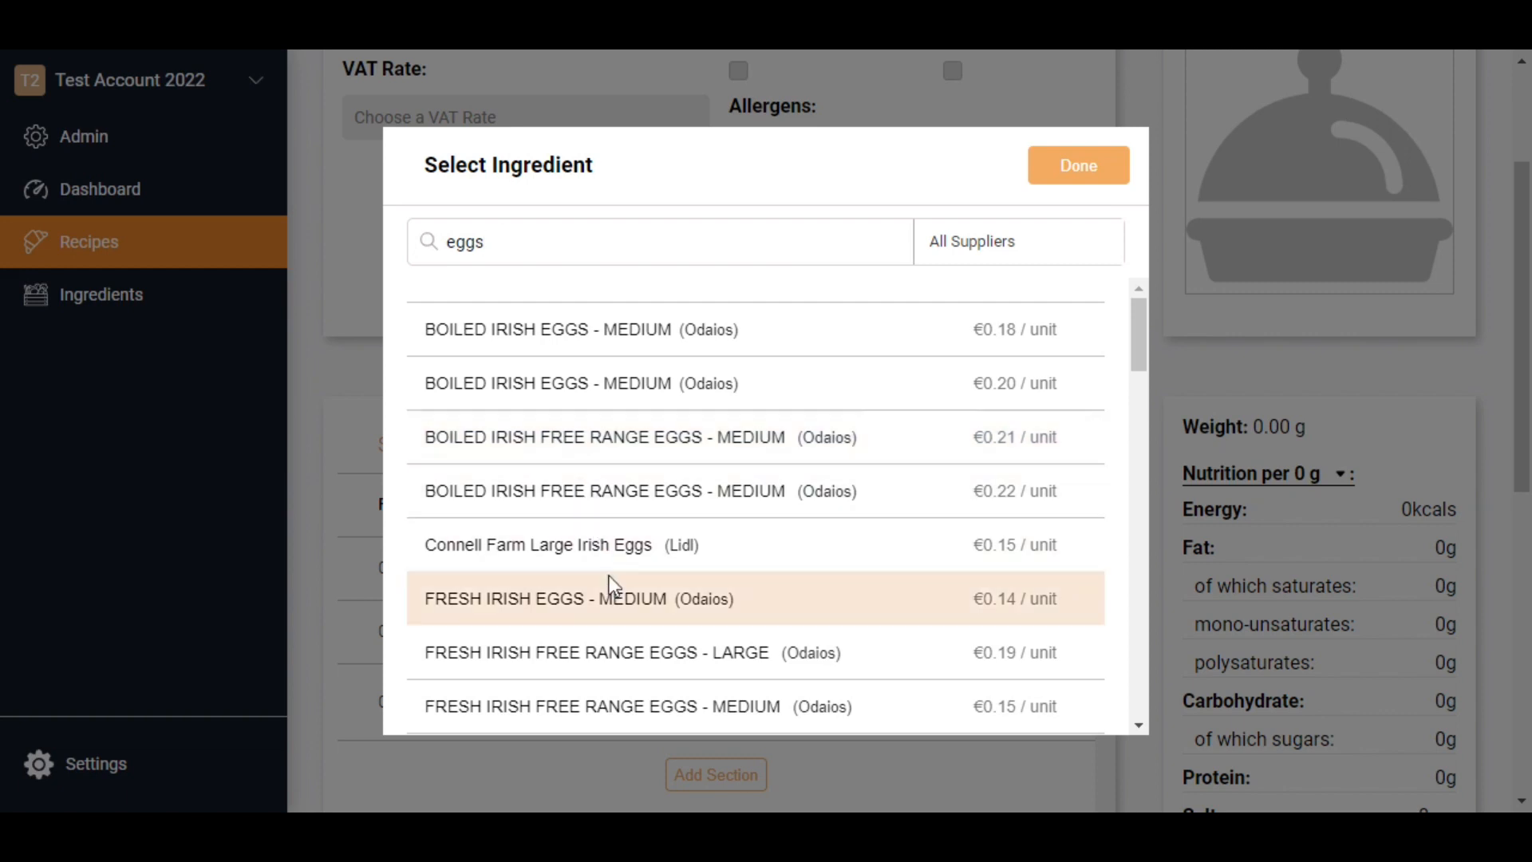
pyautogui.scroll(-3, 611, 606)
pyautogui.click(606, 623)
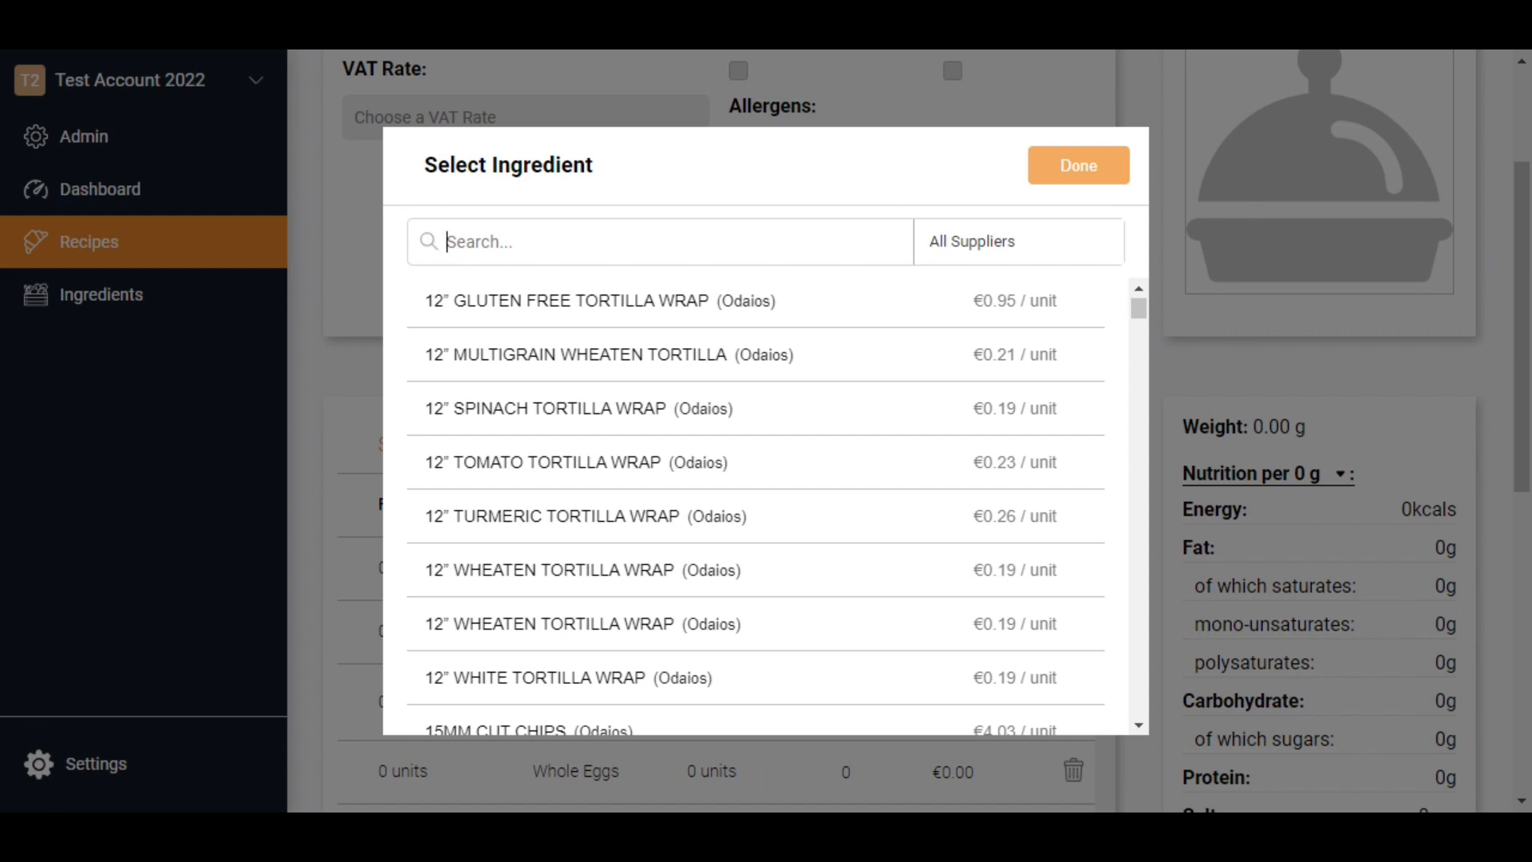
# - Find and add Milk Whole Full Fat from La Rousse to the recipe's ingredients
pyautogui.write('full')
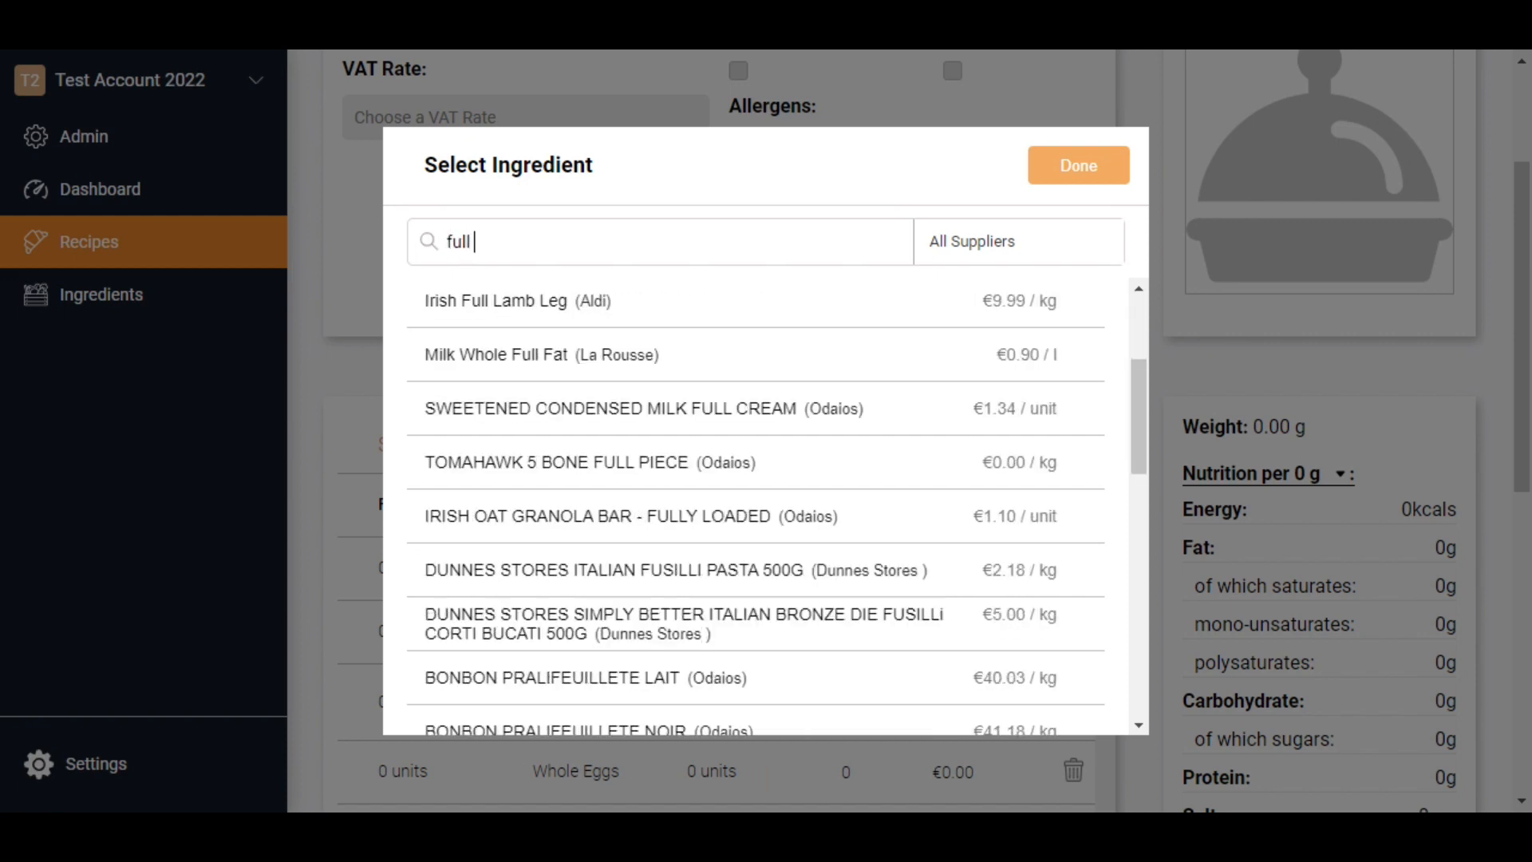
pyautogui.write(' fa')
pyautogui.click(546, 403)
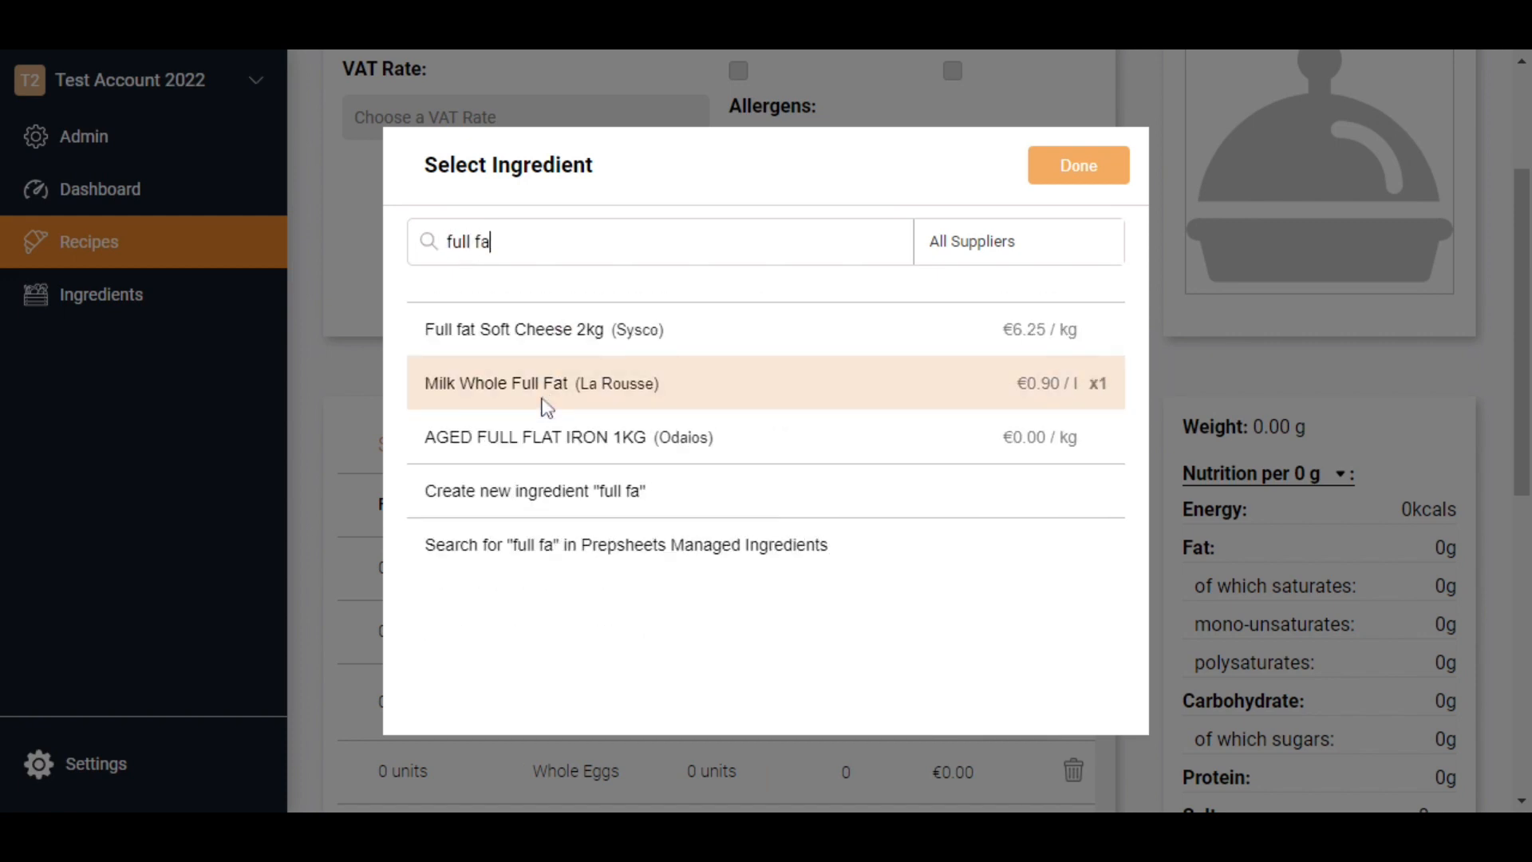
# - Search the ingredients for "Espresso" and create a new ingredient with that name
pyautogui.press('BackSpace')
pyautogui.press('BackSpace')
pyautogui.press('BackSpace')
pyautogui.press('BackSpace')
pyautogui.press('BackSpace')
pyautogui.press('BackSpace')
pyautogui.press('BackSpace')
pyautogui.write('Espresso')
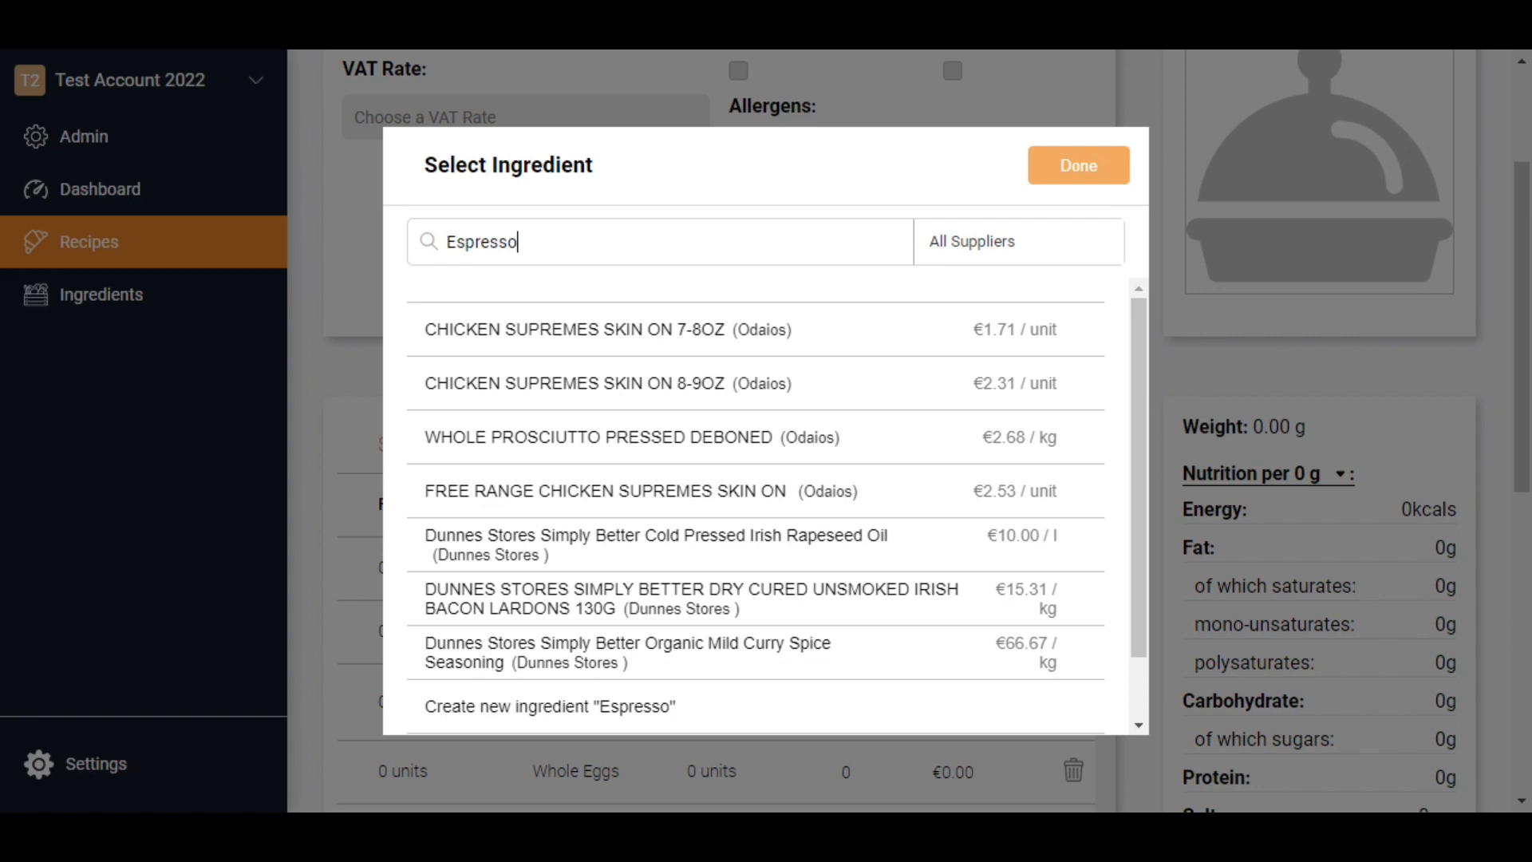
pyautogui.click(630, 711)
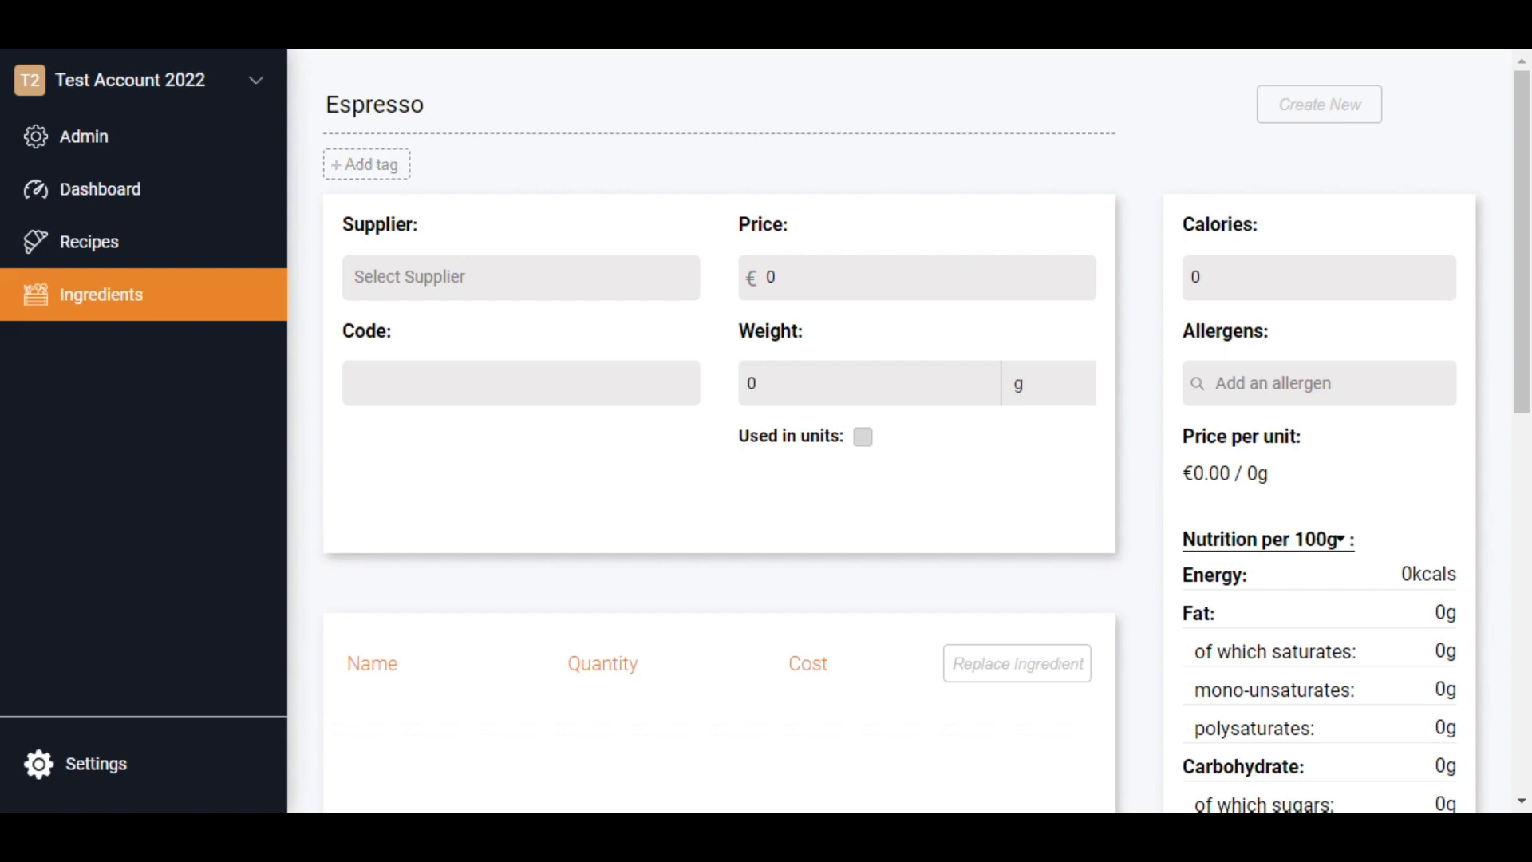
# - Create "Test Supplier" as the Espresso ingredient's supplier and enter the price €100 and code 111222
pyautogui.click(447, 277)
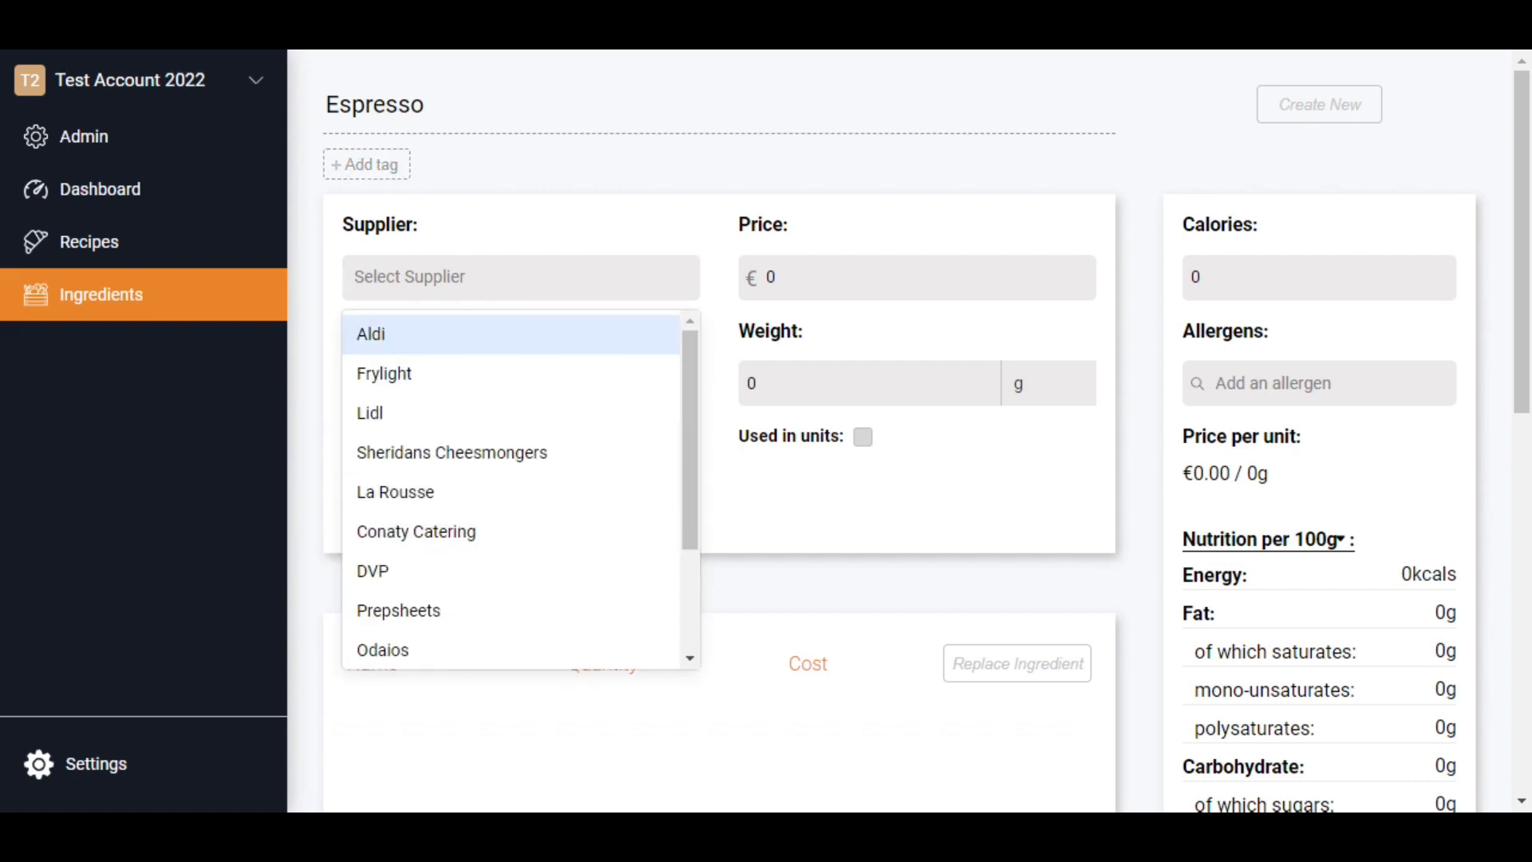
pyautogui.write('Test Supplier')
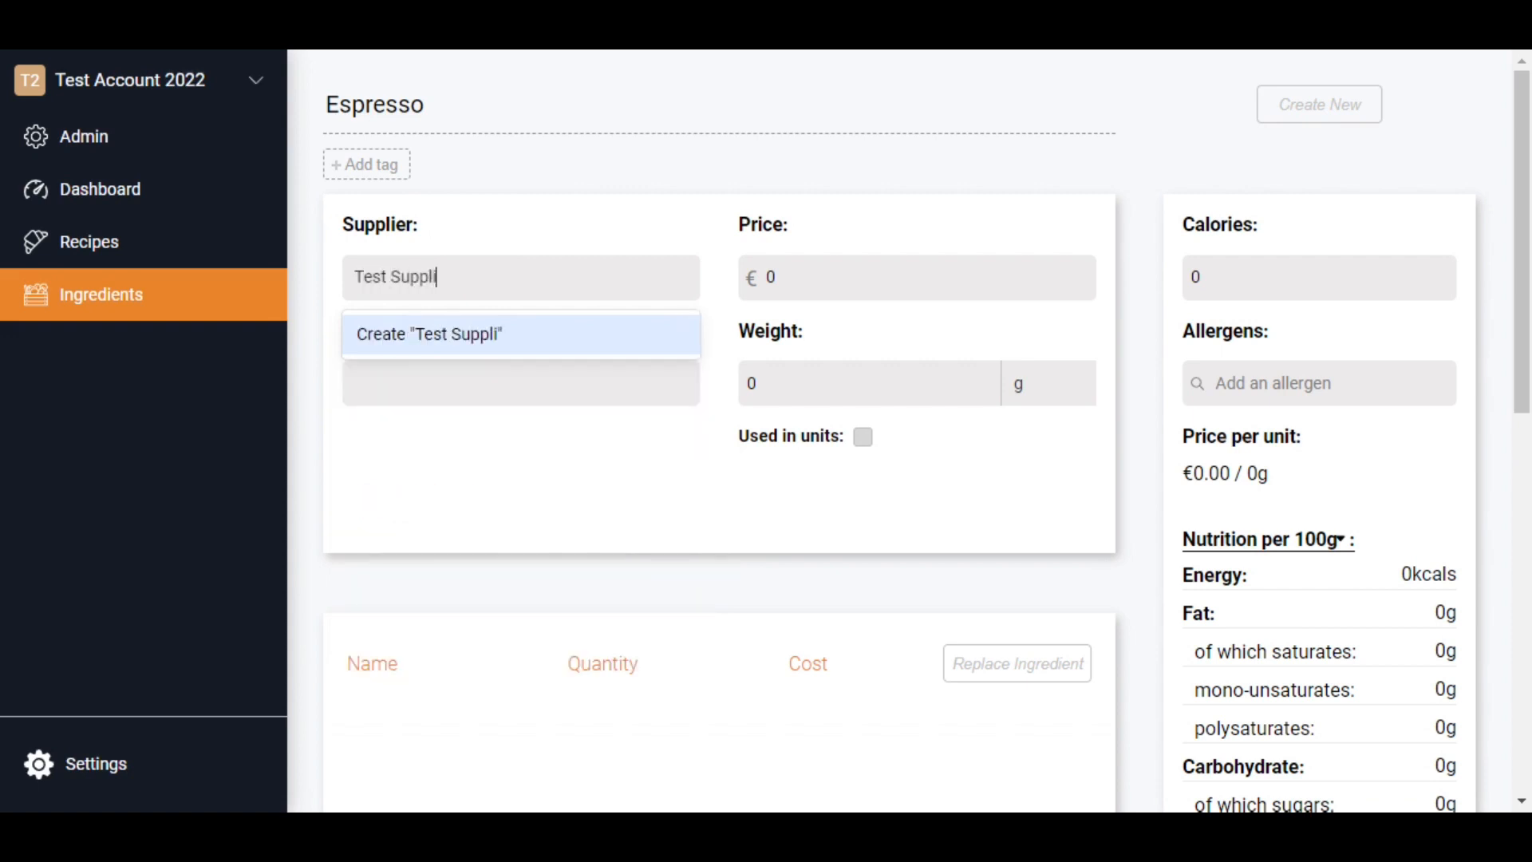
pyautogui.press('Return')
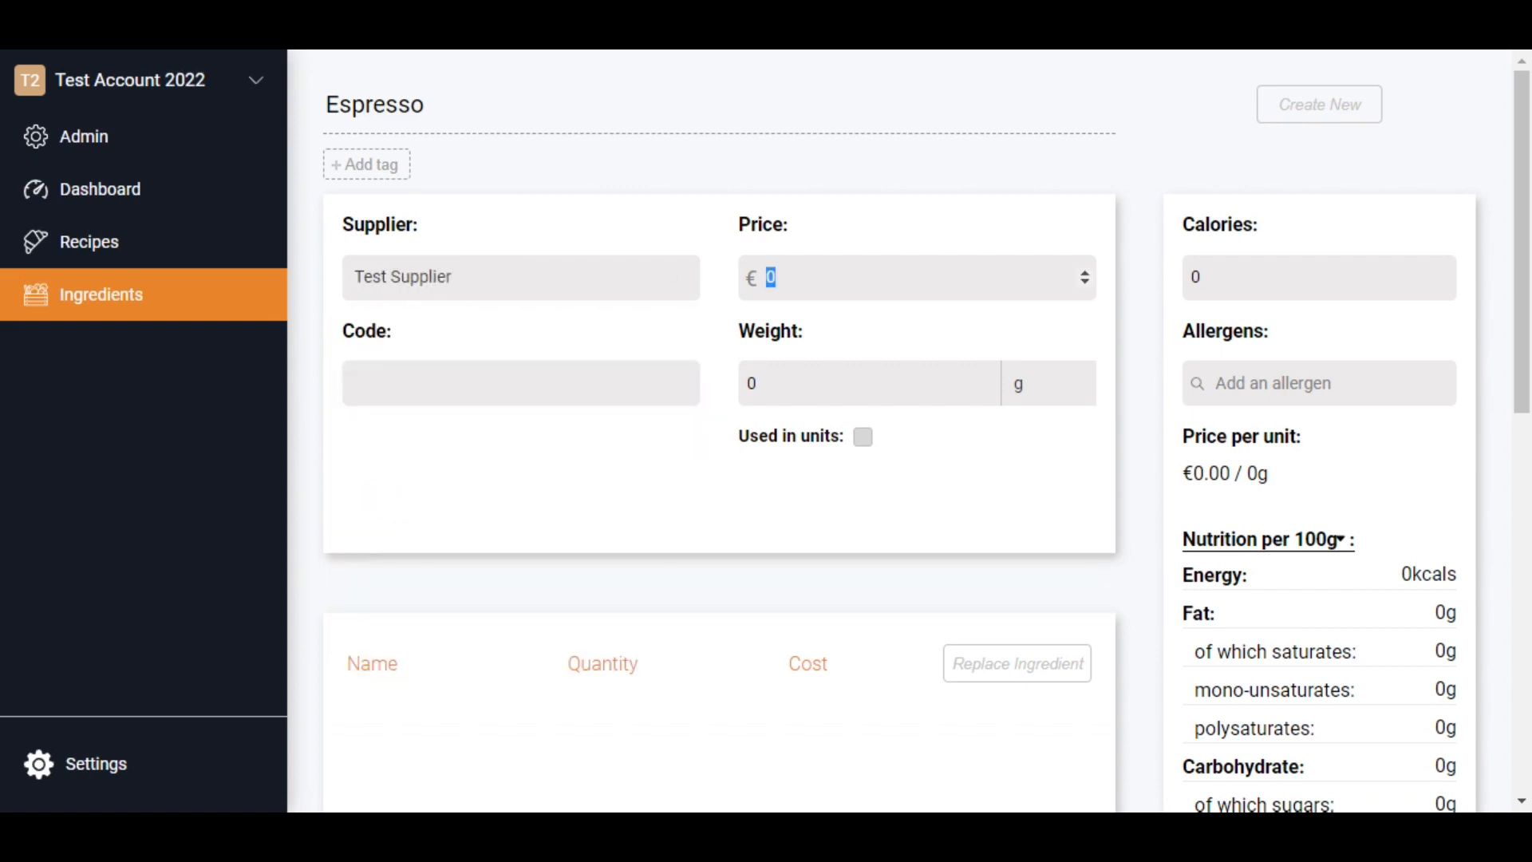
pyautogui.write('100')
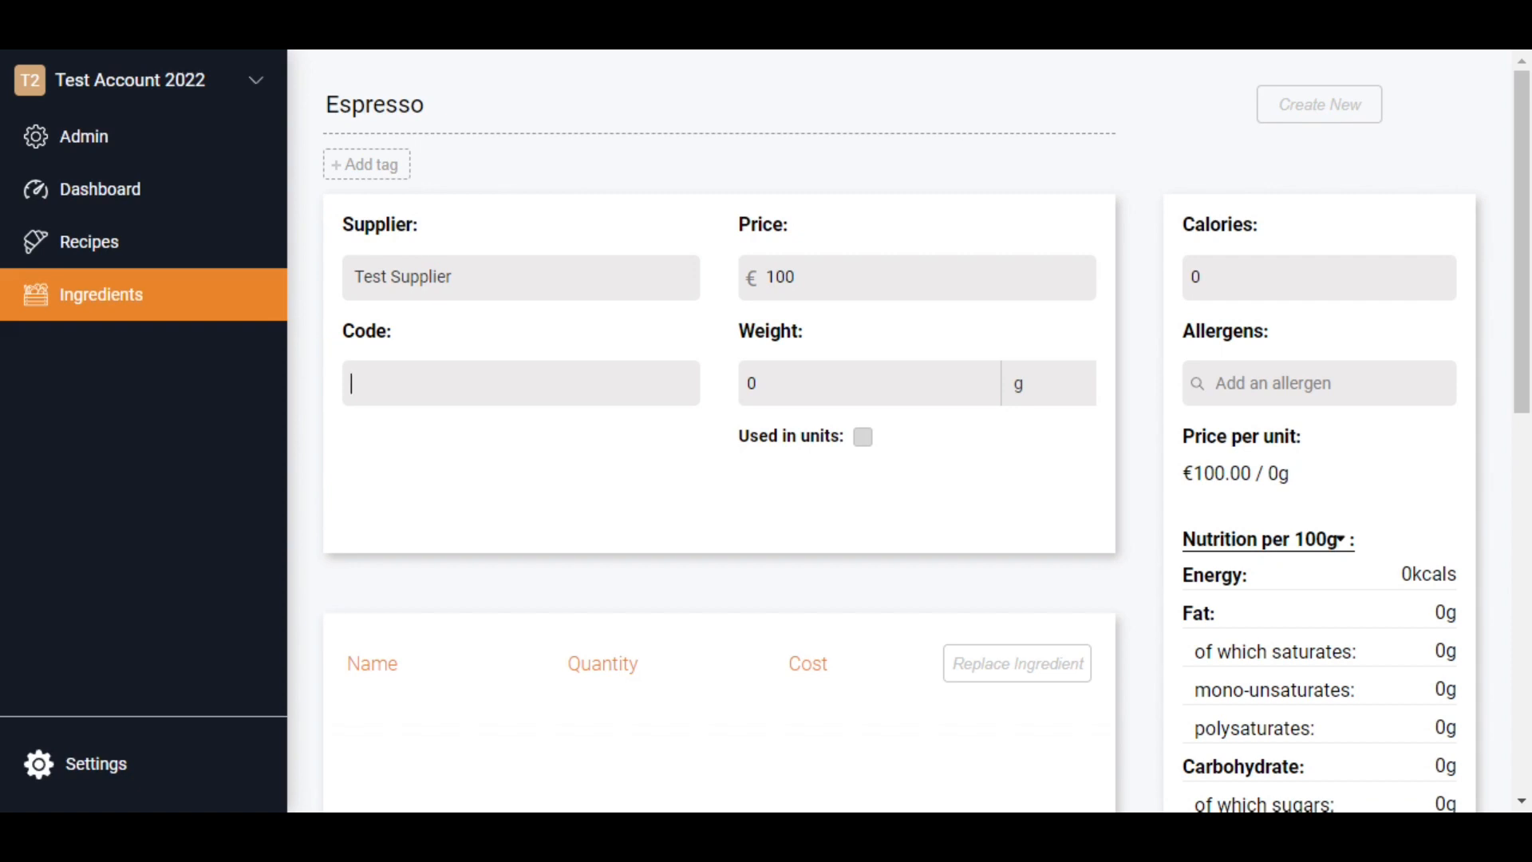
pyautogui.write('111222')
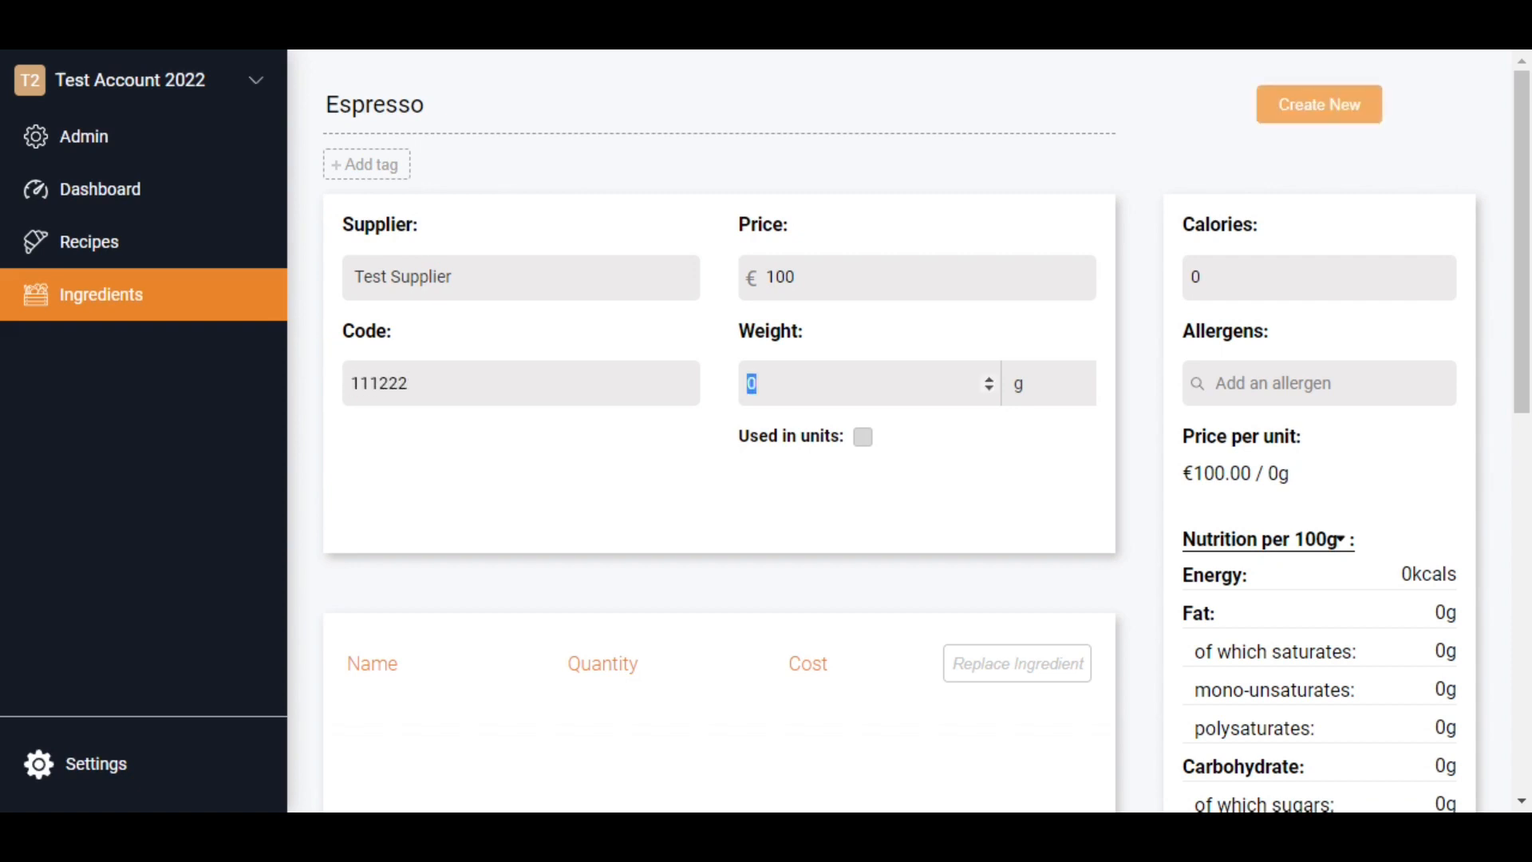
# - Change the Espresso ingredient's price to €1 and set its weight to 100 g
pyautogui.click(923, 275)
pyautogui.press('BackSpace')
pyautogui.press('BackSpace')
pyautogui.press('Tab')
pyautogui.press('Tab')
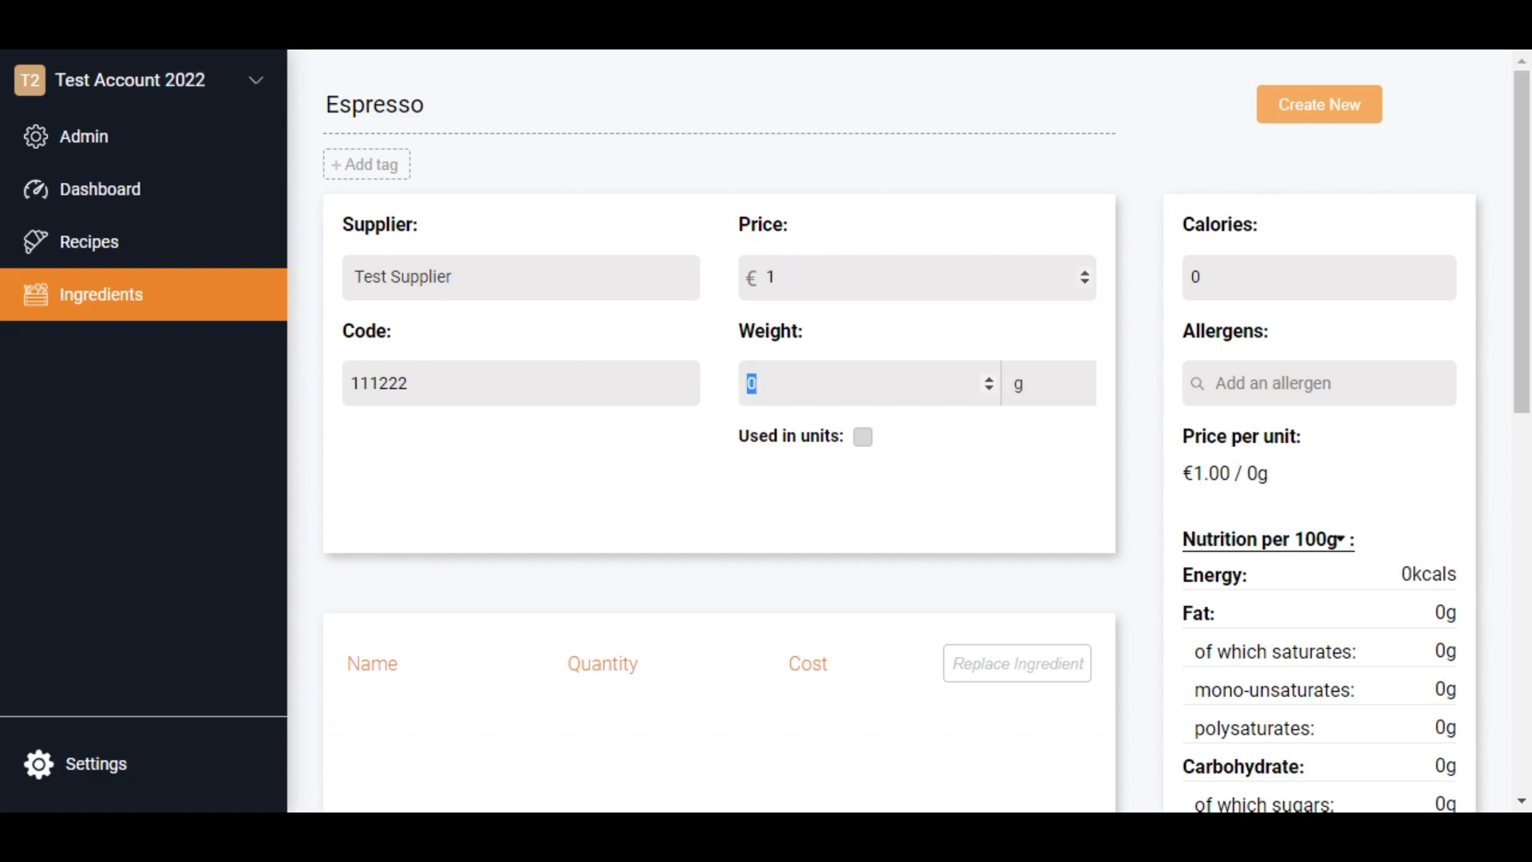
pyautogui.write('100')
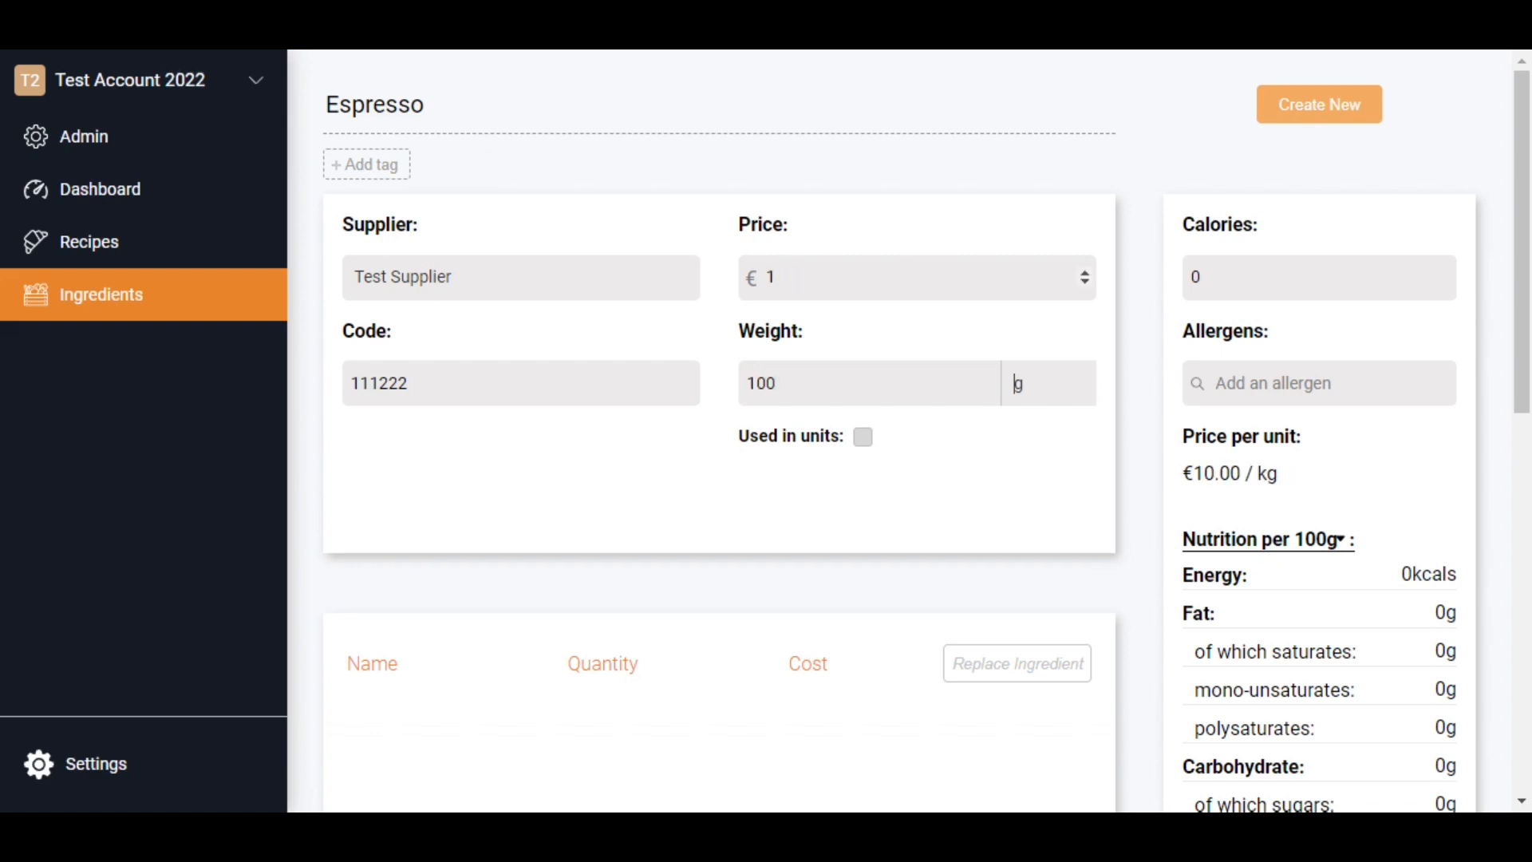
# - Look up nutrition data for Espresso, apply the "Coffee, espresso" food item, and create the new ingredient
pyautogui.scroll(-6, 918, 430)
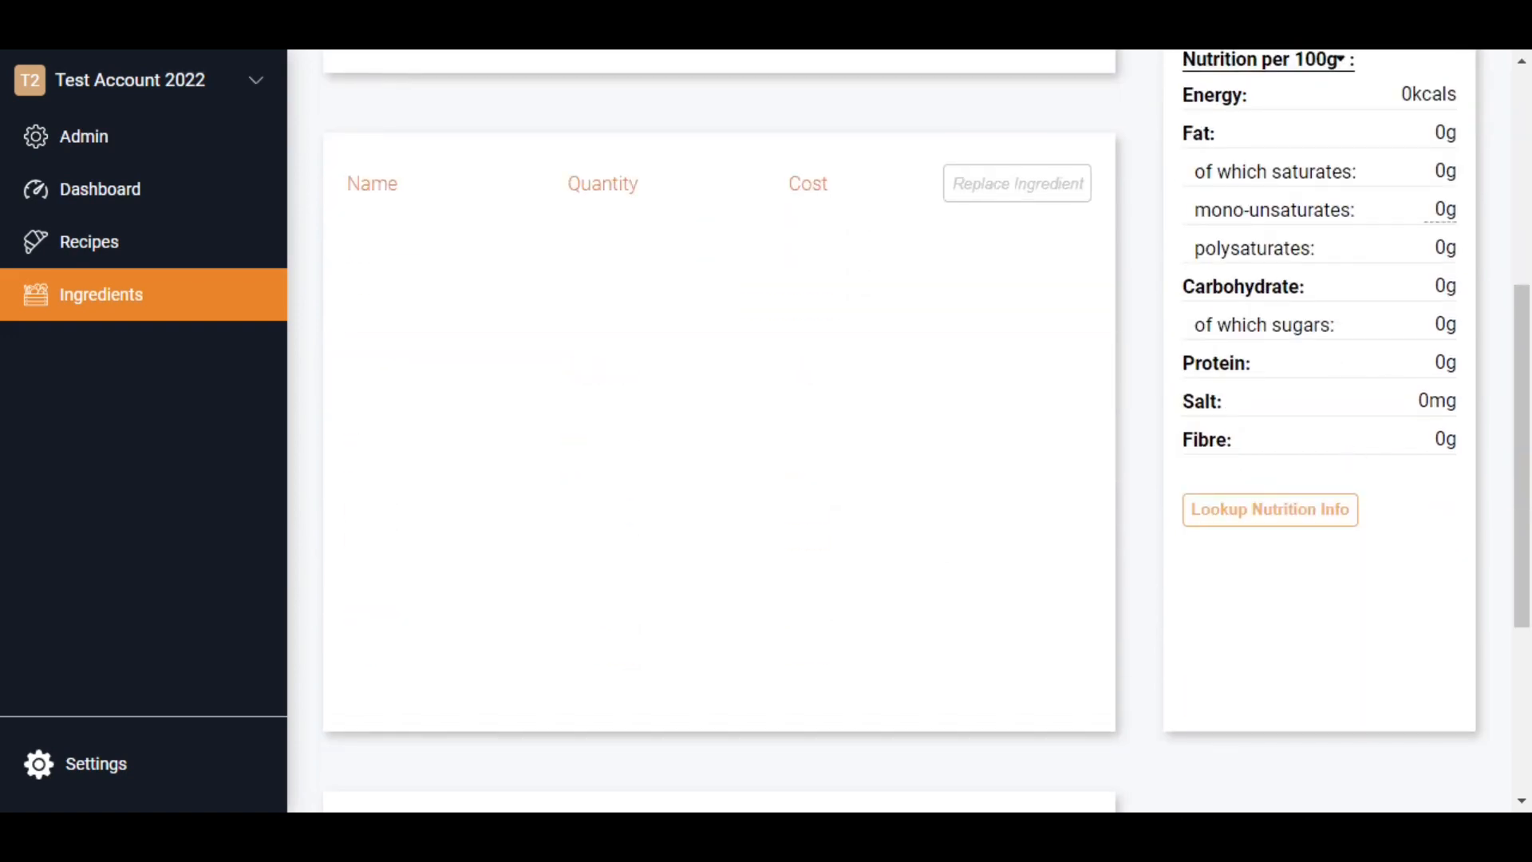
pyautogui.click(1292, 517)
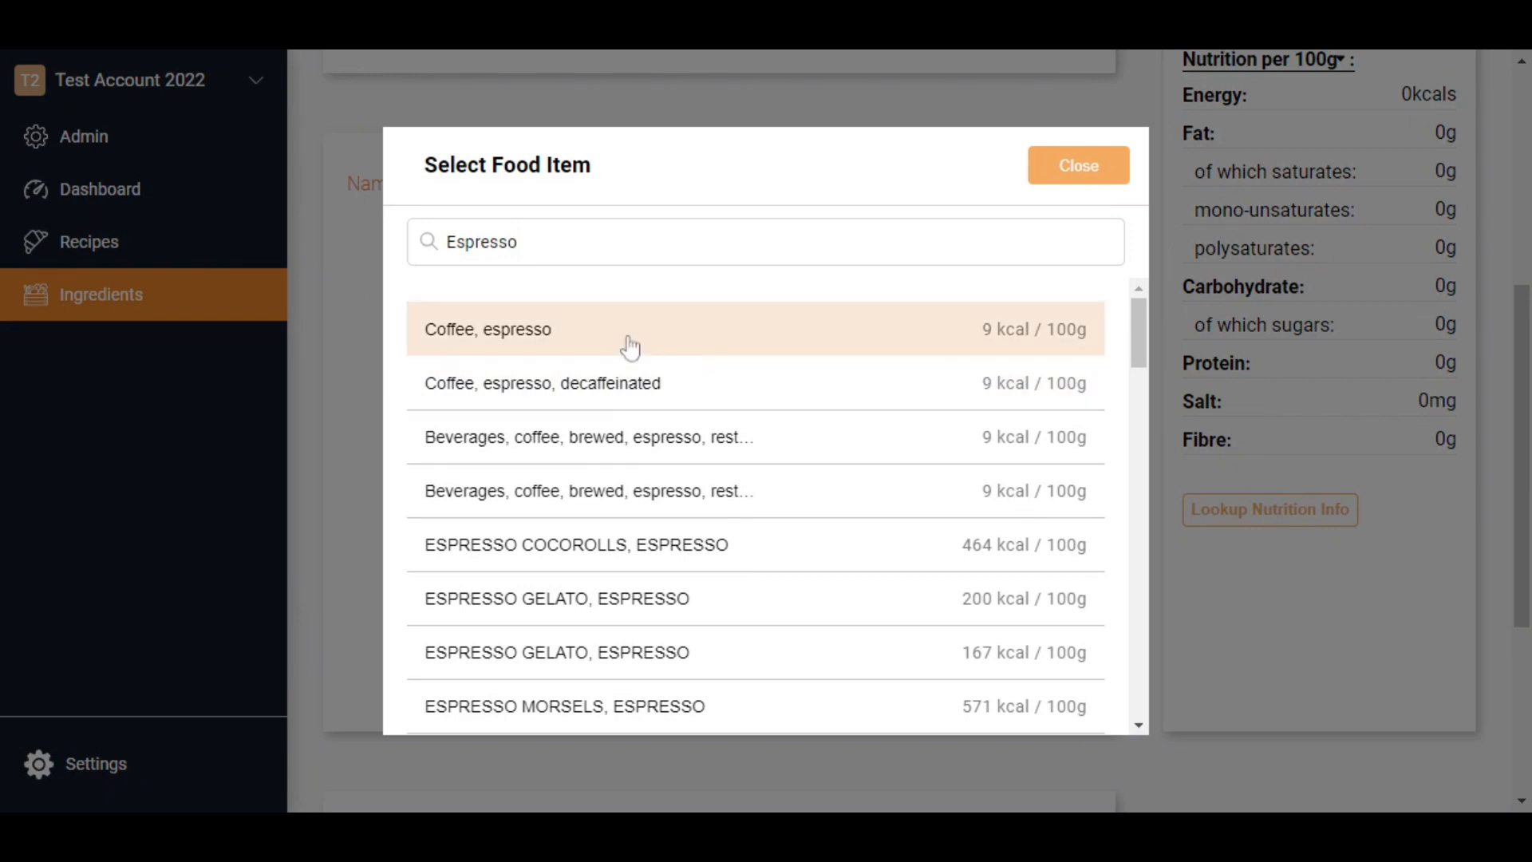
pyautogui.click(525, 341)
pyautogui.scroll(4, 1236, 238)
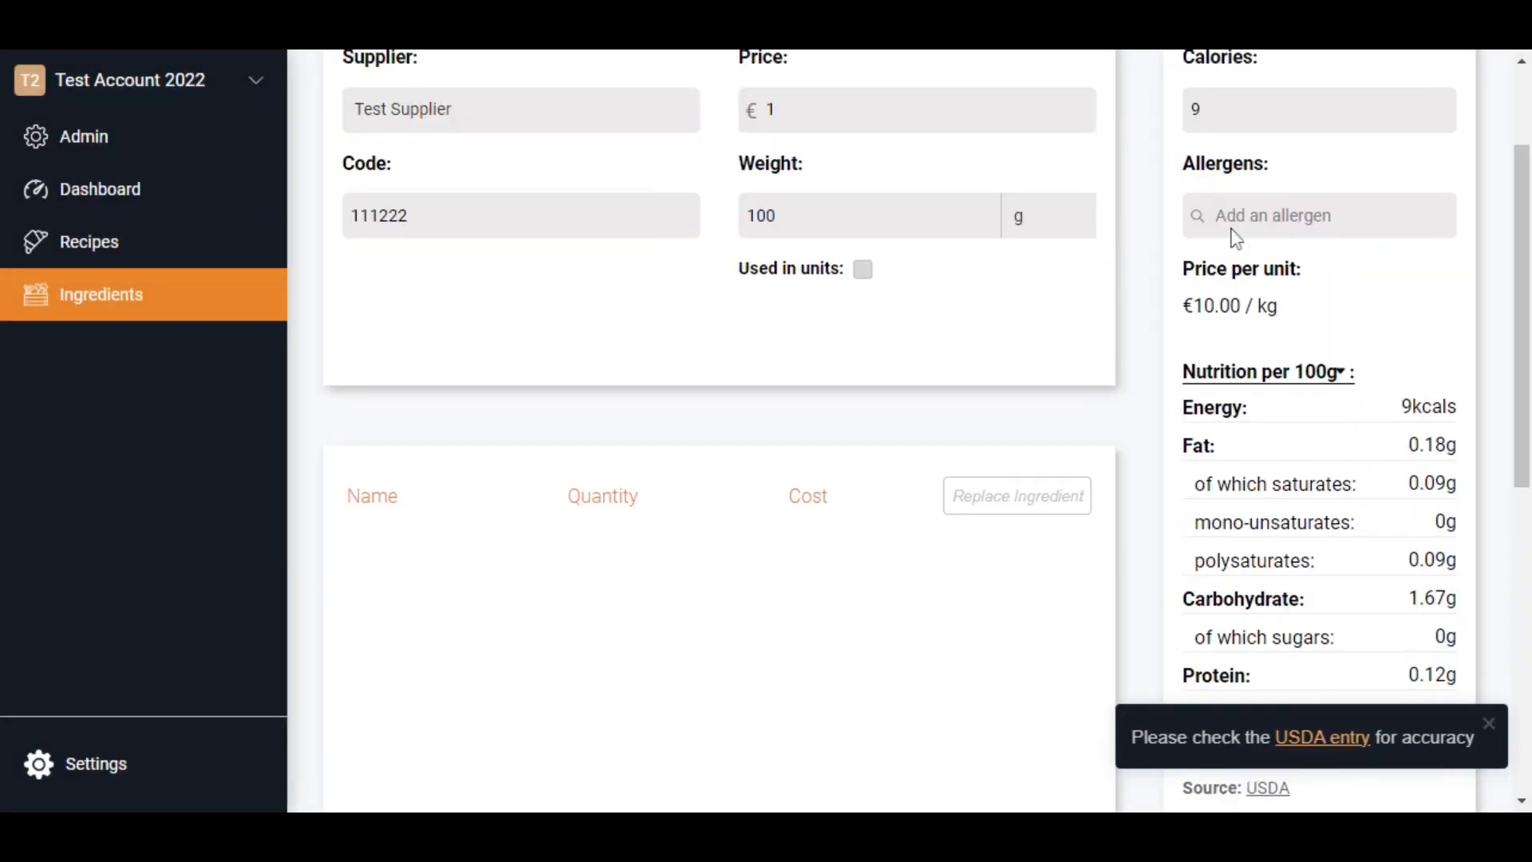
pyautogui.scroll(2, 1236, 238)
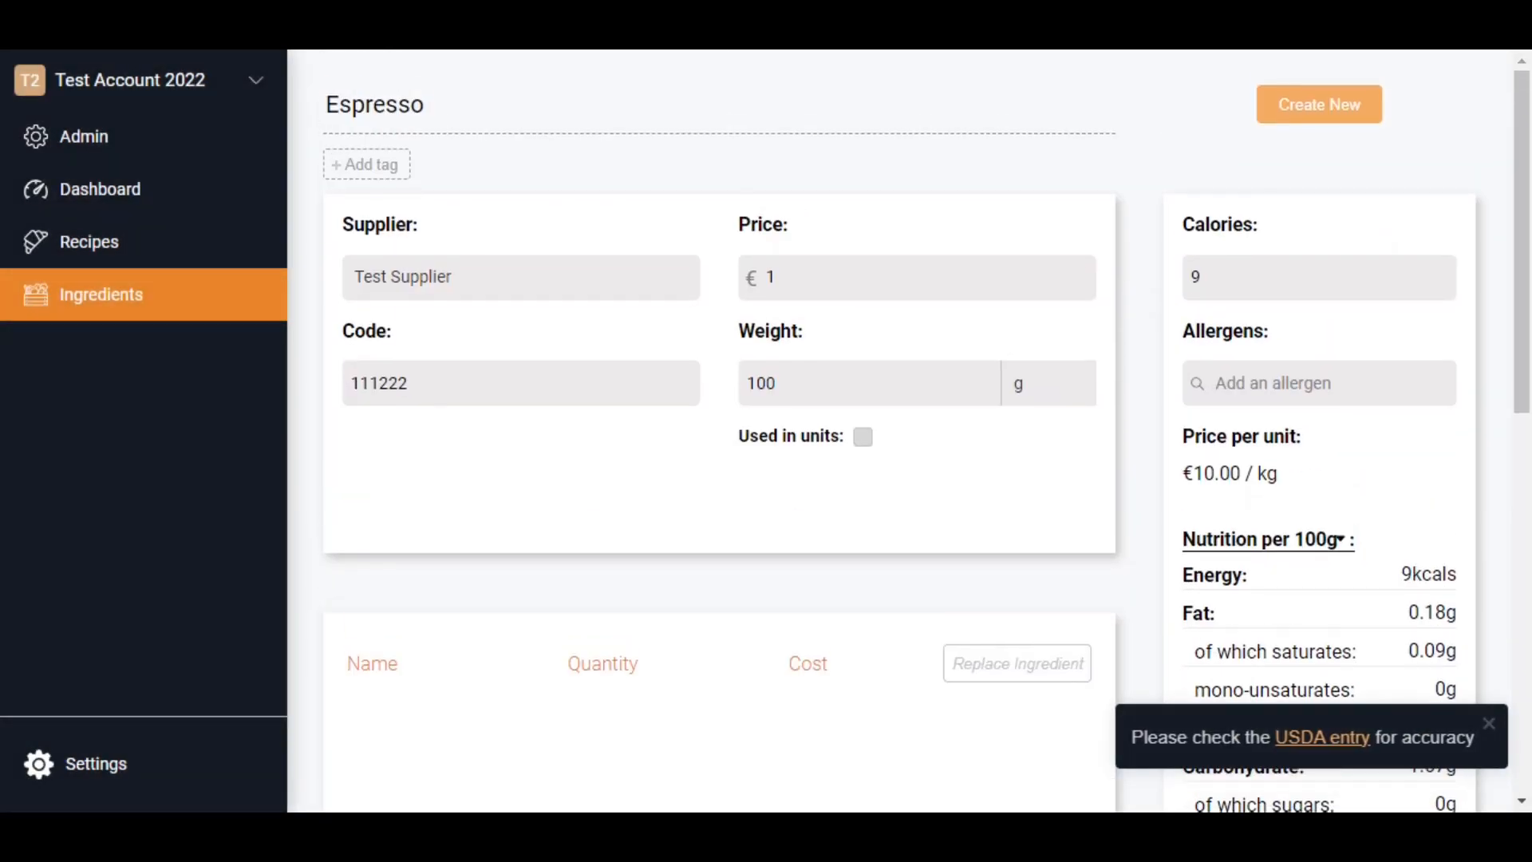
pyautogui.click(1327, 120)
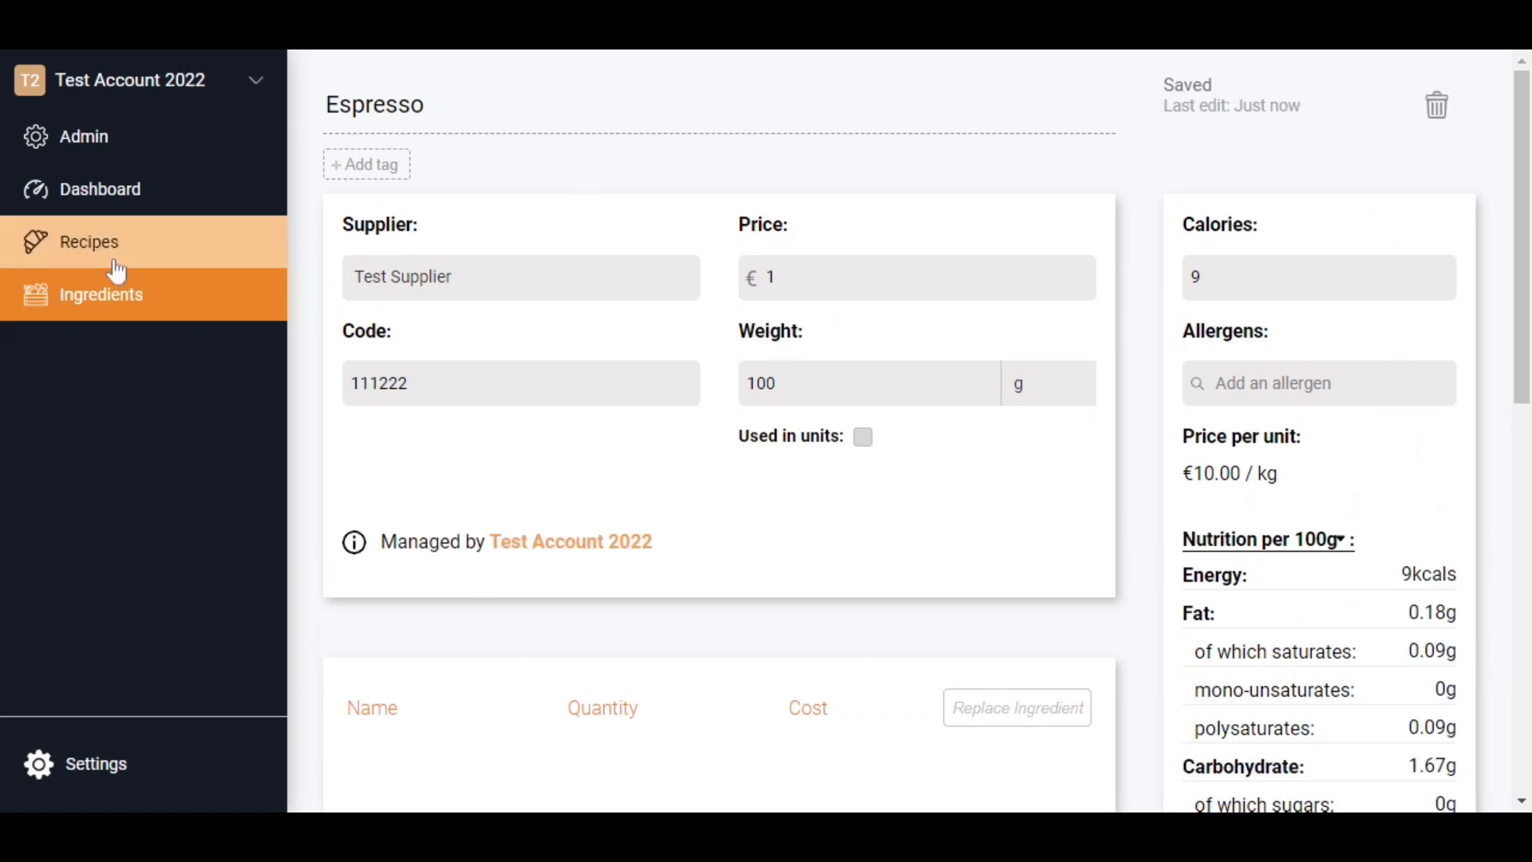
# - Return to the Coffee and Walnut Cake recipe and add Espresso from Test Supplier to its ingredients
pyautogui.click(114, 269)
pyautogui.click(639, 253)
pyautogui.scroll(-5, 639, 253)
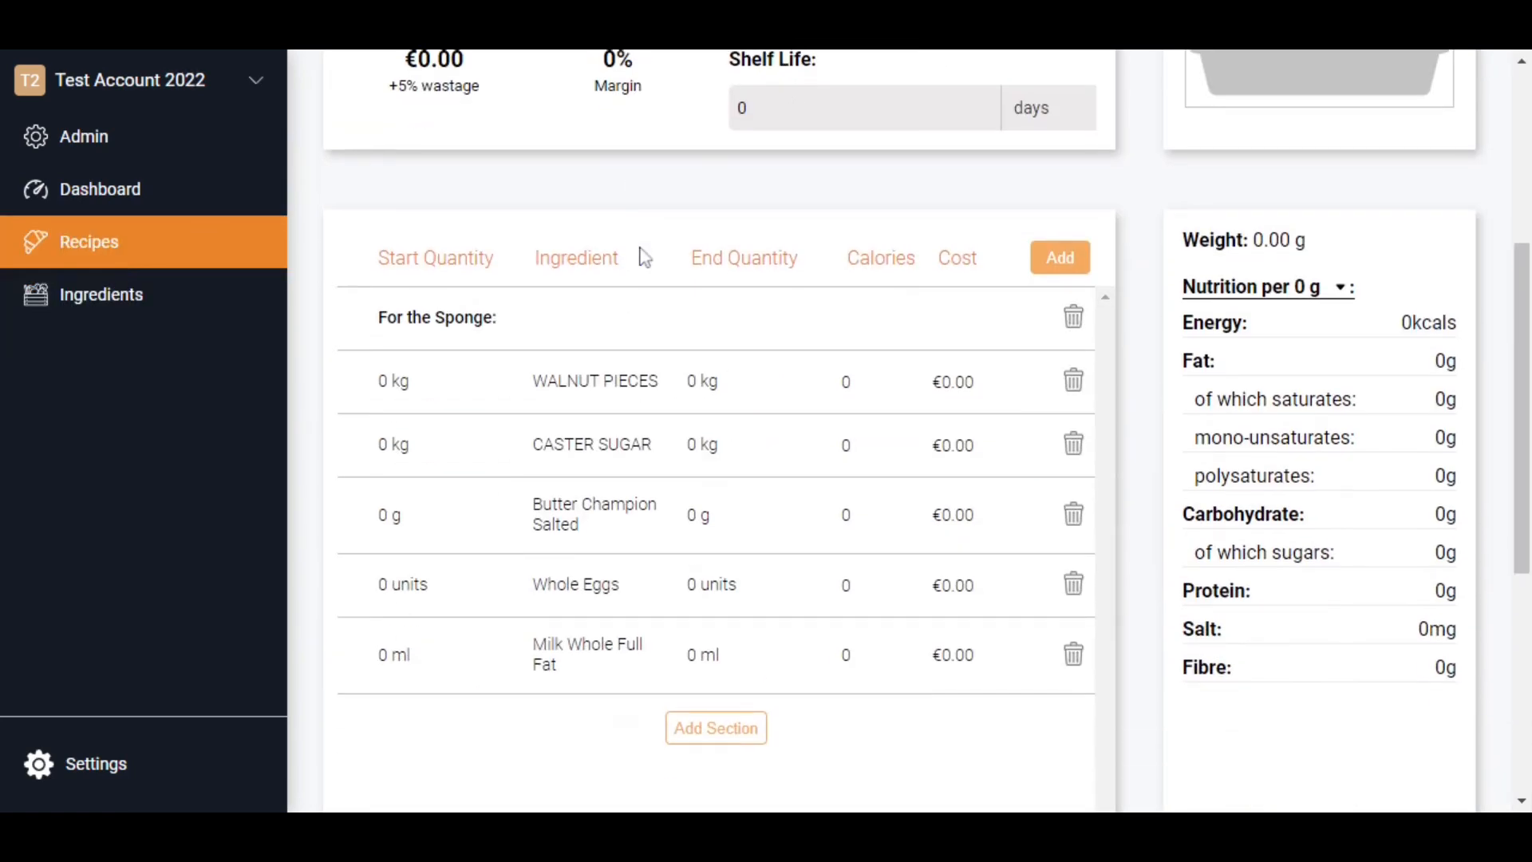
pyautogui.click(1061, 257)
pyautogui.write('espre')
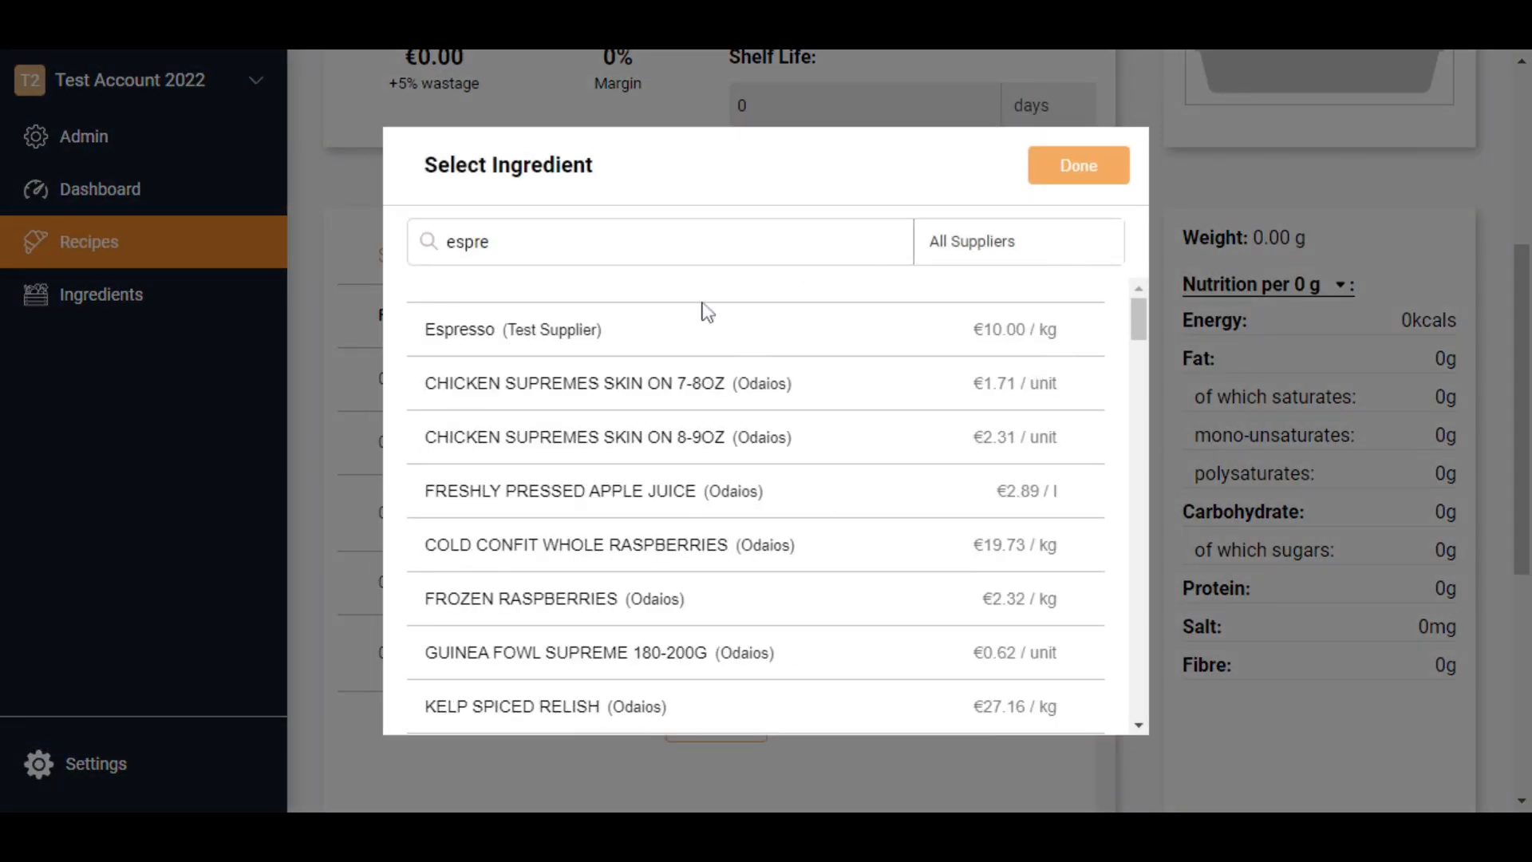
pyautogui.click(682, 316)
pyautogui.click(1089, 169)
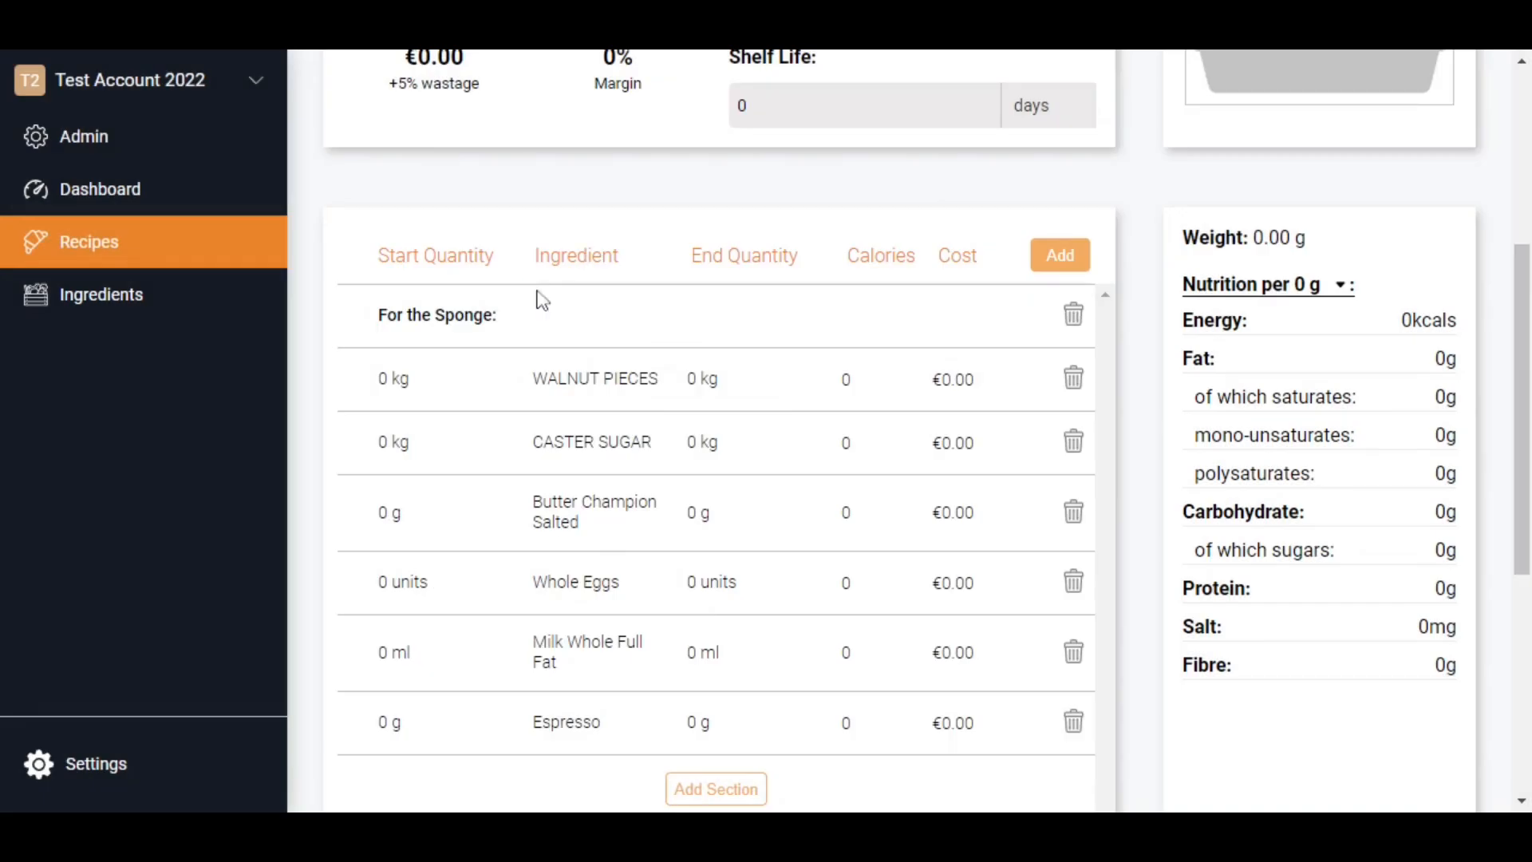
# - Set the start quantity of Walnut Pieces in the sponge section to 50 g
pyautogui.click(394, 379)
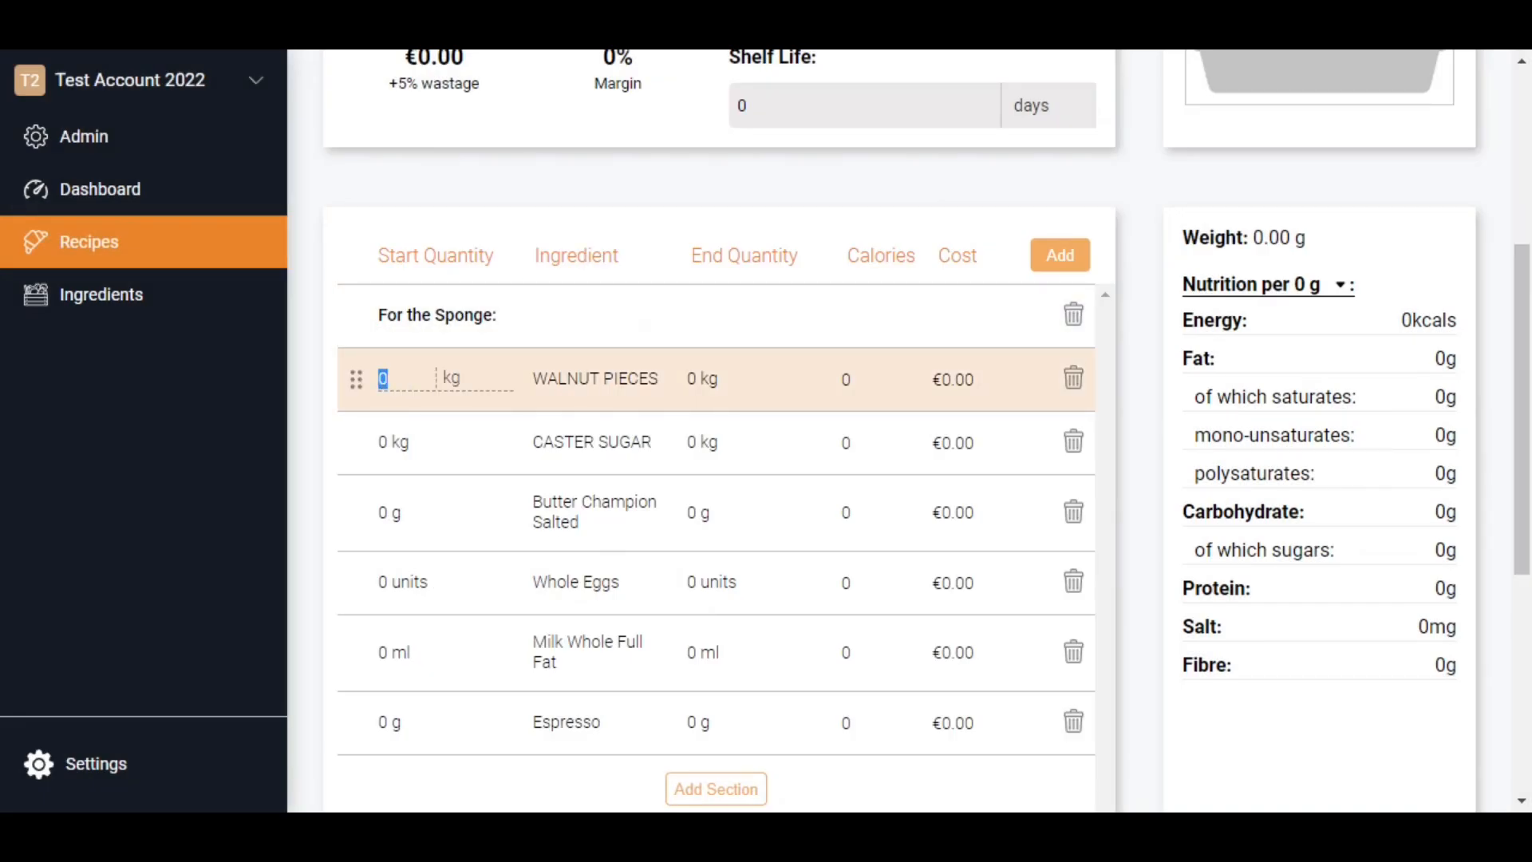
pyautogui.write('50')
pyautogui.press('Tab')
pyautogui.write('g')
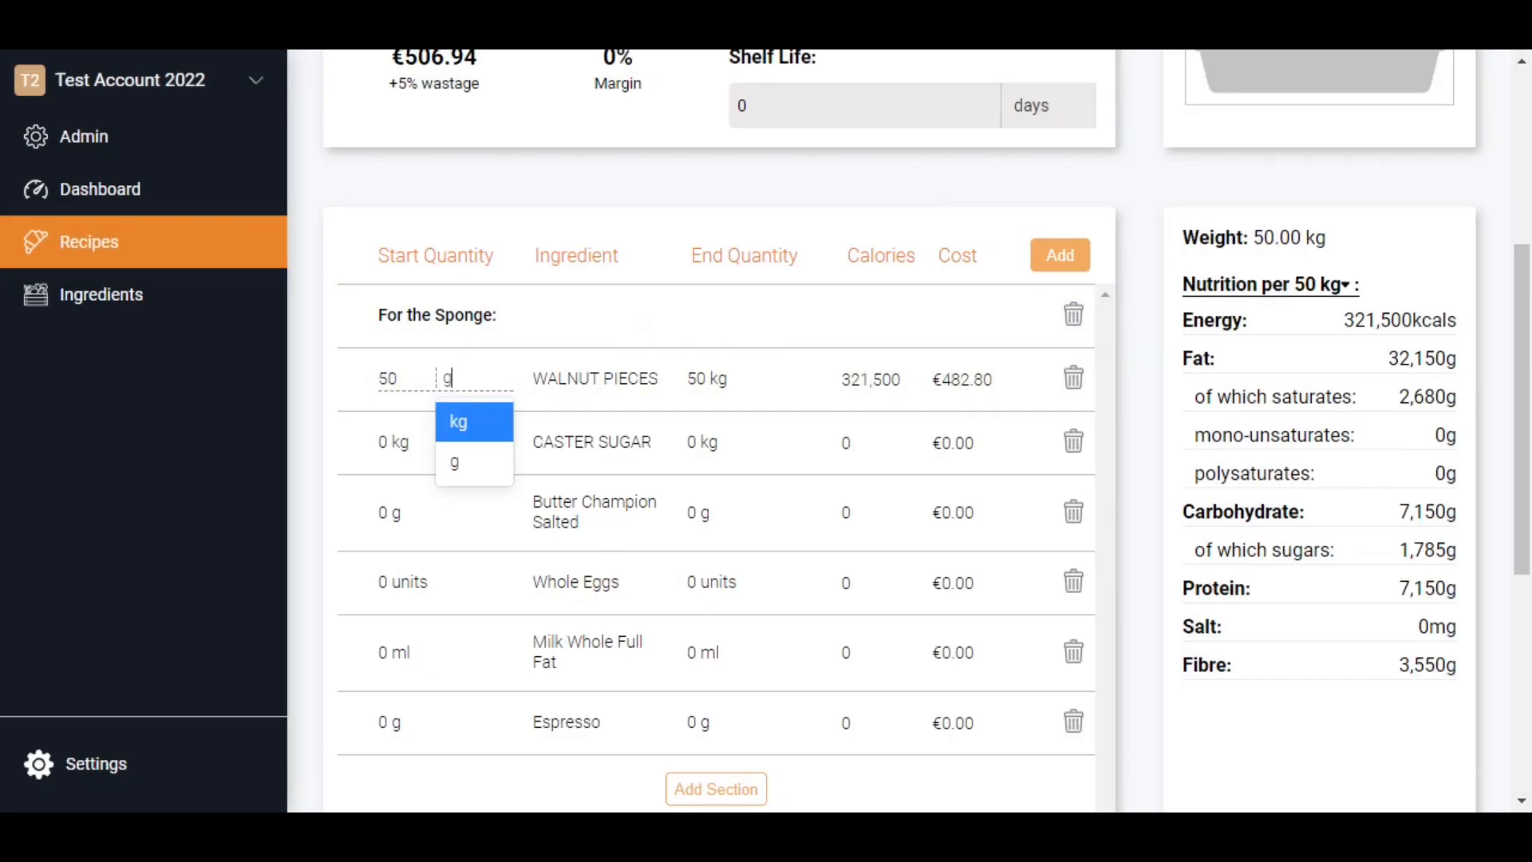
pyautogui.press('Tab')
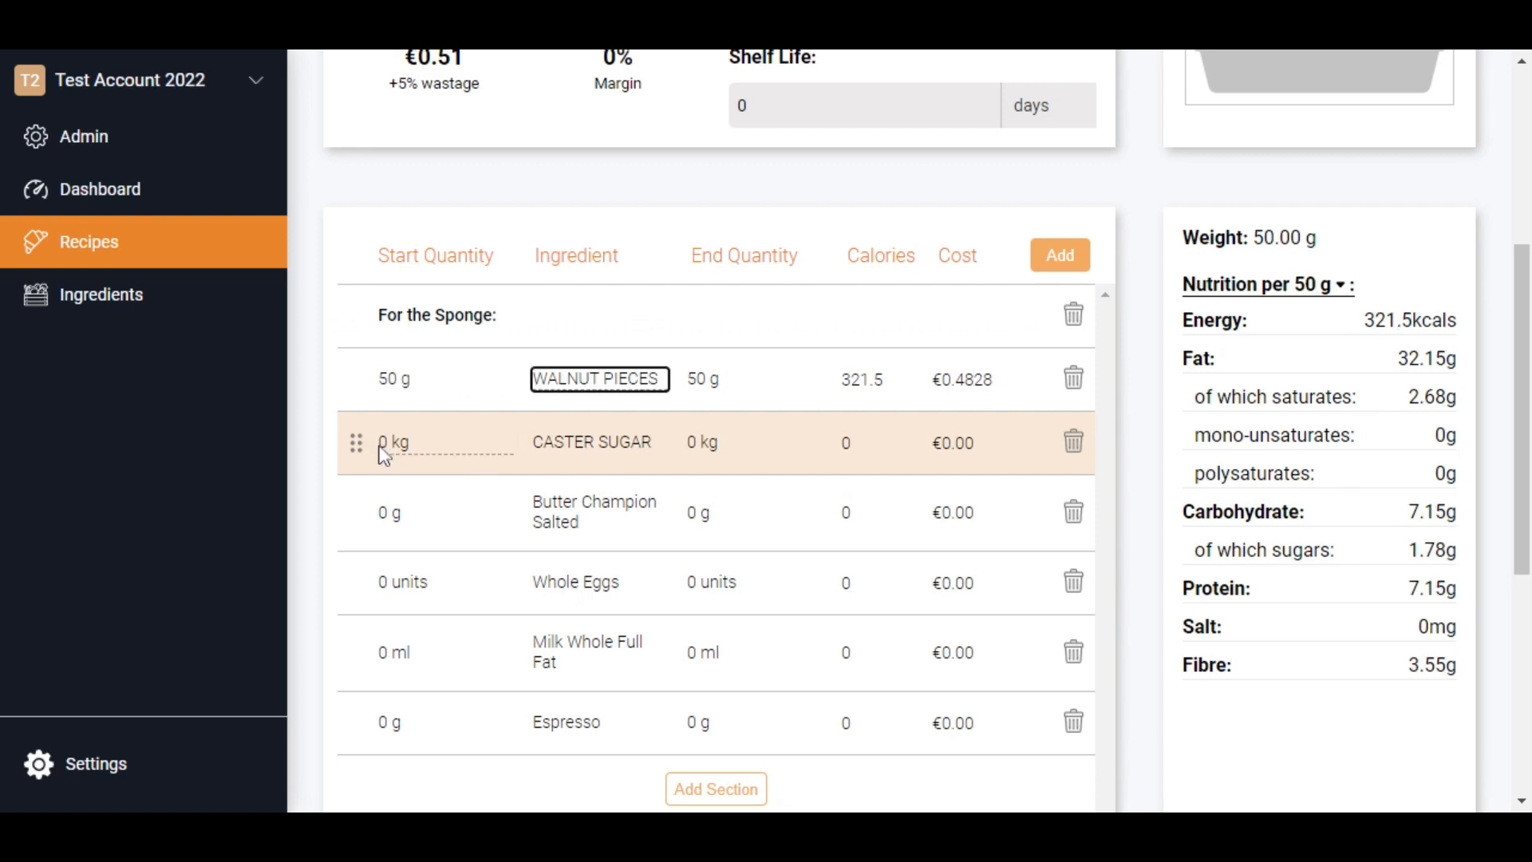
# - Set the start quantity of Caster Sugar to 225 g, with grams as its unit
pyautogui.click(383, 441)
pyautogui.write('11')
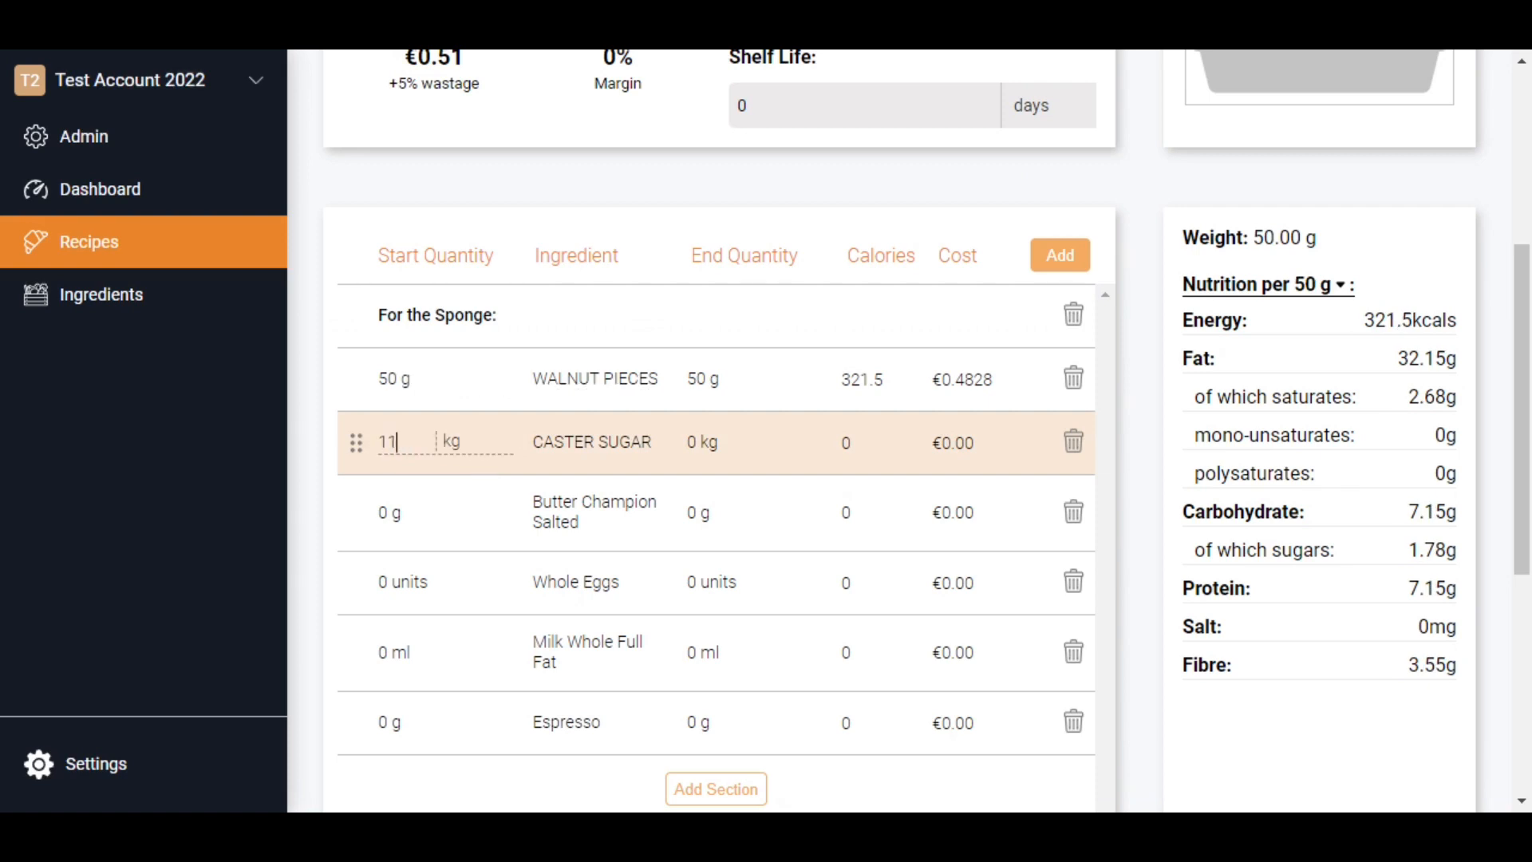
pyautogui.press('BackSpace')
pyautogui.press('BackSpace')
pyautogui.write('225')
pyautogui.press('Tab')
pyautogui.write('g')
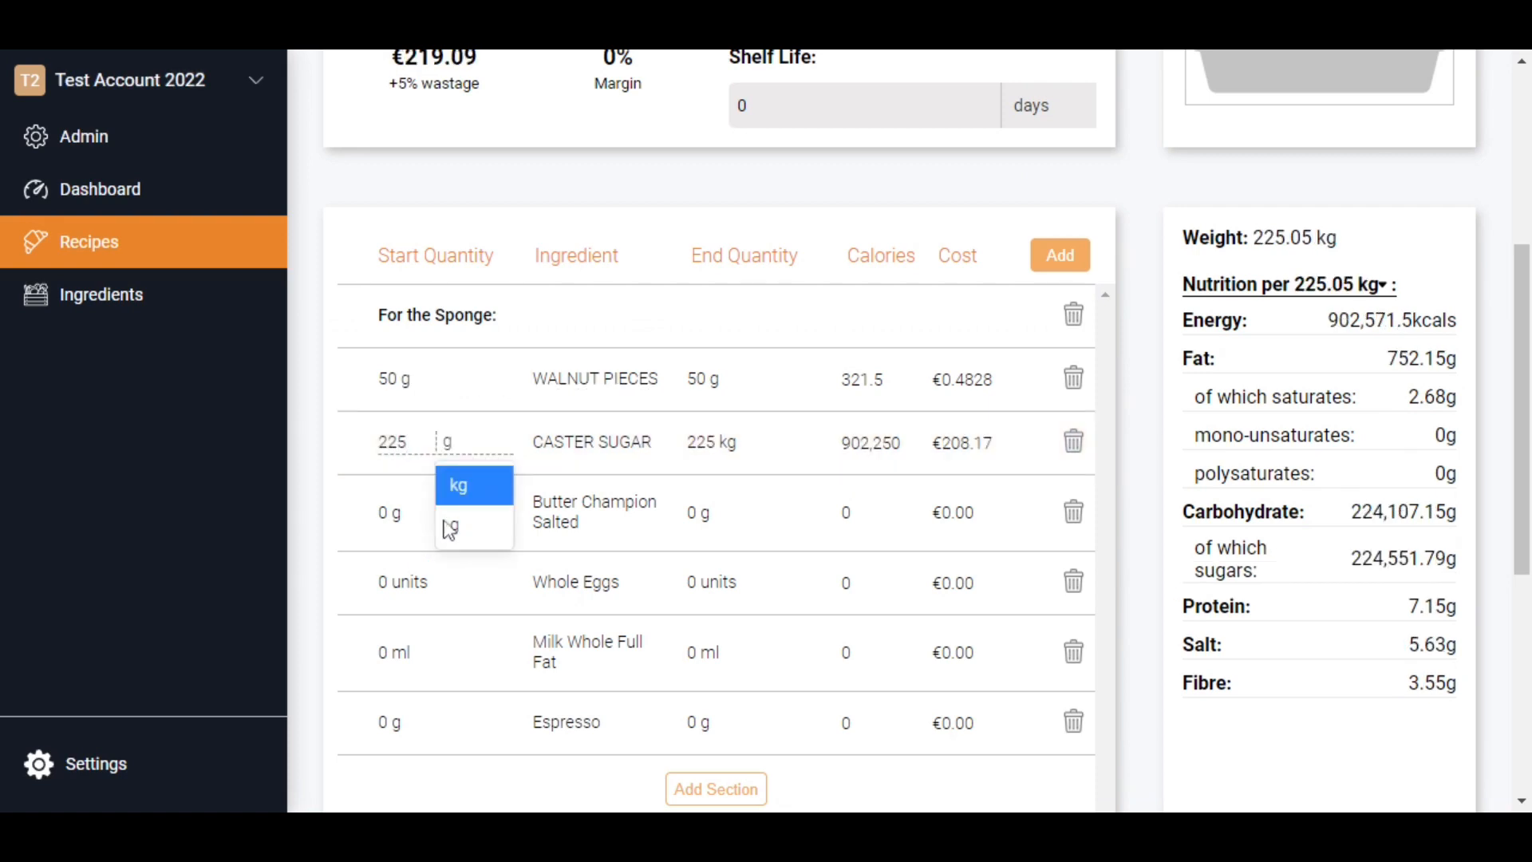
pyautogui.click(450, 529)
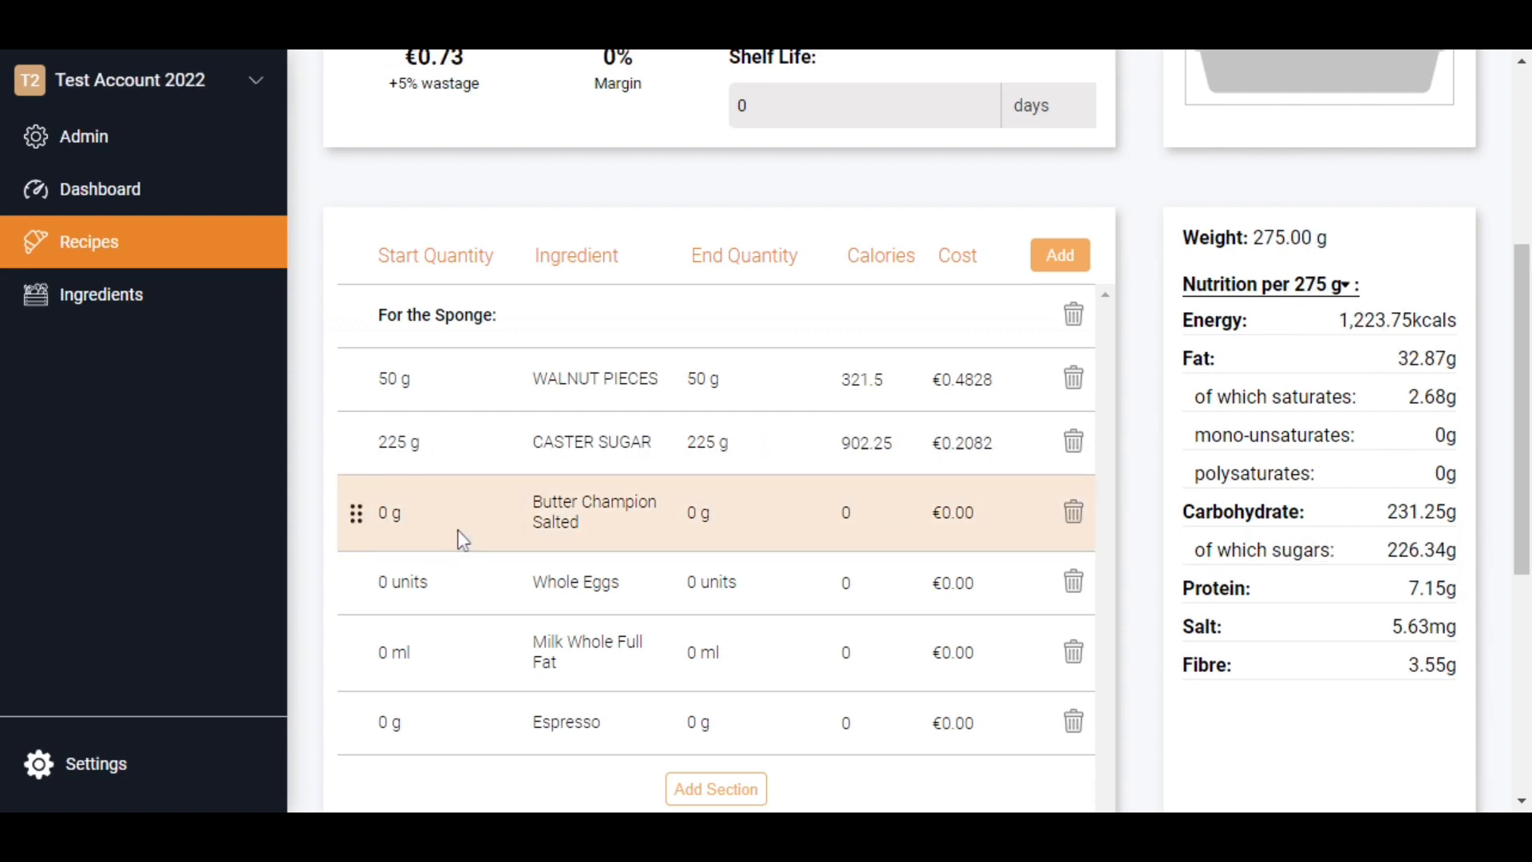
# - Set the start quantities of Butter Champion Salted to 225 g and Whole Eggs to 4 units
pyautogui.click(462, 539)
pyautogui.write('225')
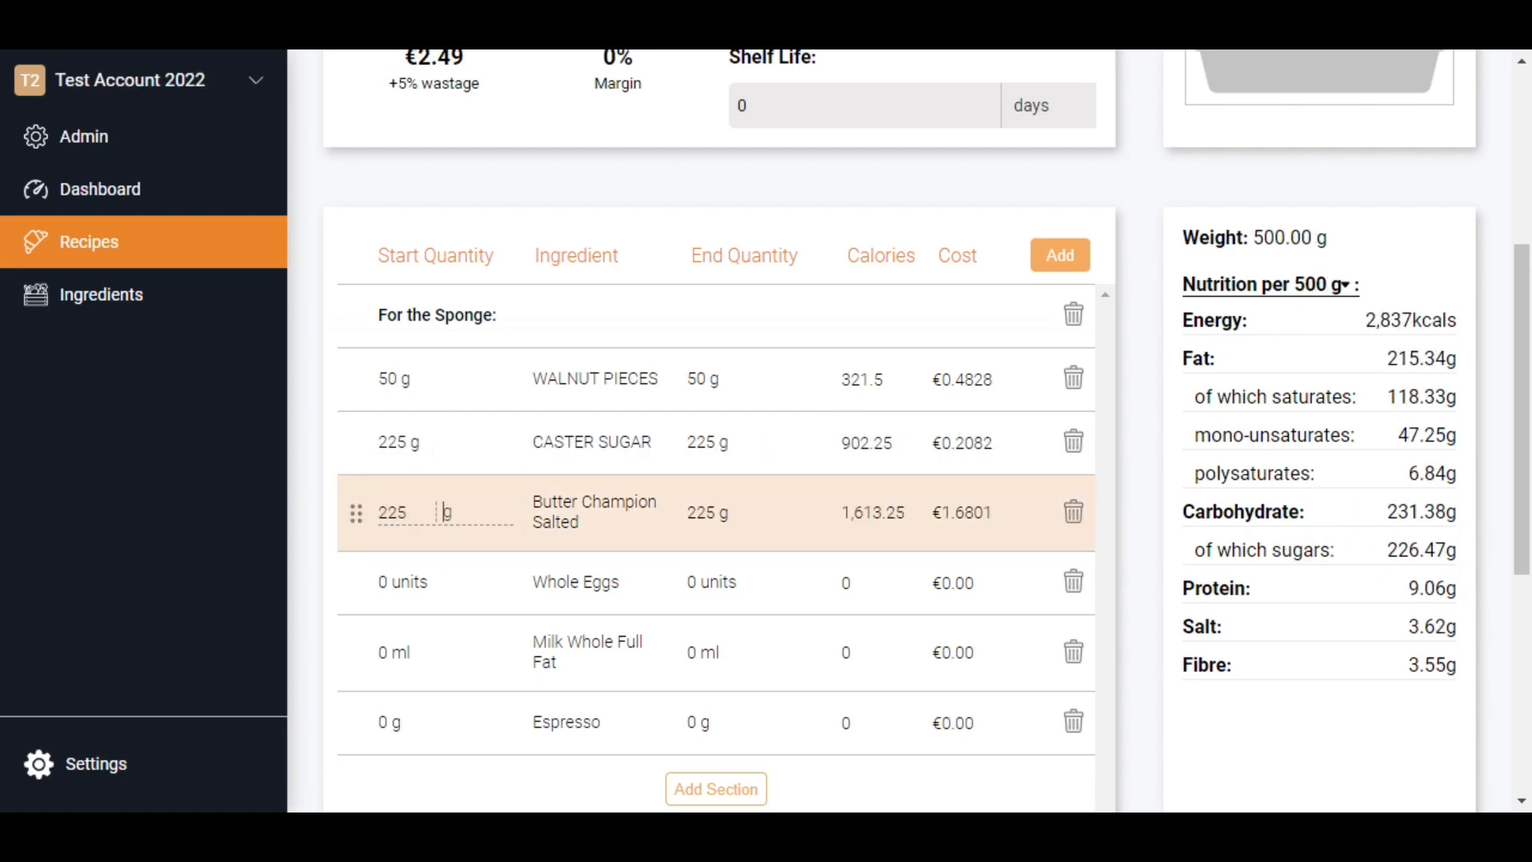
pyautogui.press('Tab')
pyautogui.press('Tab')
pyautogui.press('Tab')
pyautogui.write('4')
# - Set the start quantities of Milk Whole Full Fat to 30 ml and Espresso to 20 g
pyautogui.press('Tab')
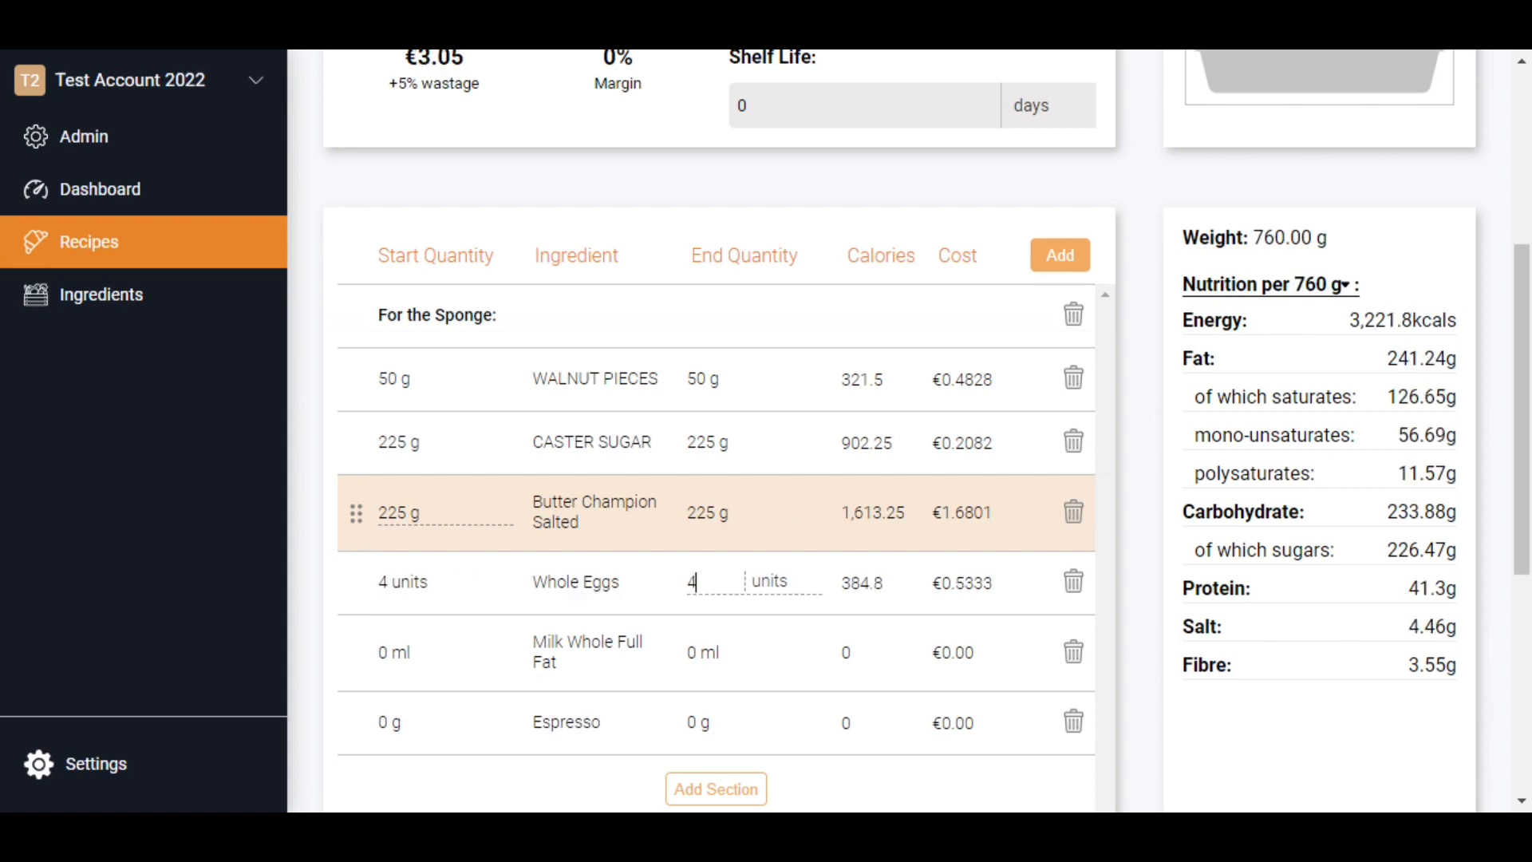
pyautogui.press('Tab')
pyautogui.press('Tab')
pyautogui.press('Tab')
pyautogui.write('30')
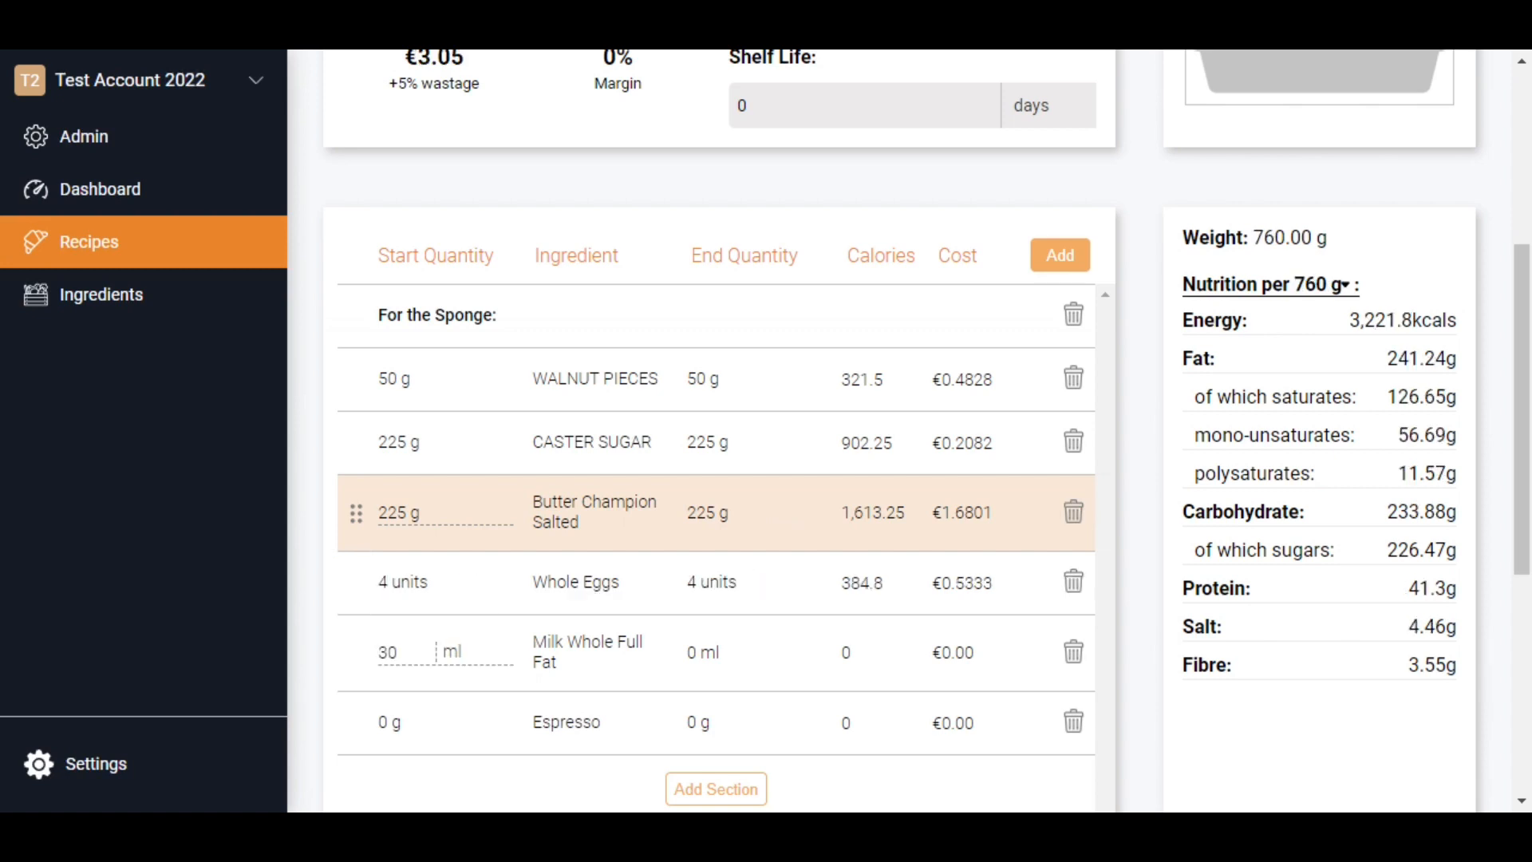
pyautogui.press('Tab')
pyautogui.press('Tab')
pyautogui.press('Tab')
pyautogui.press('Tab')
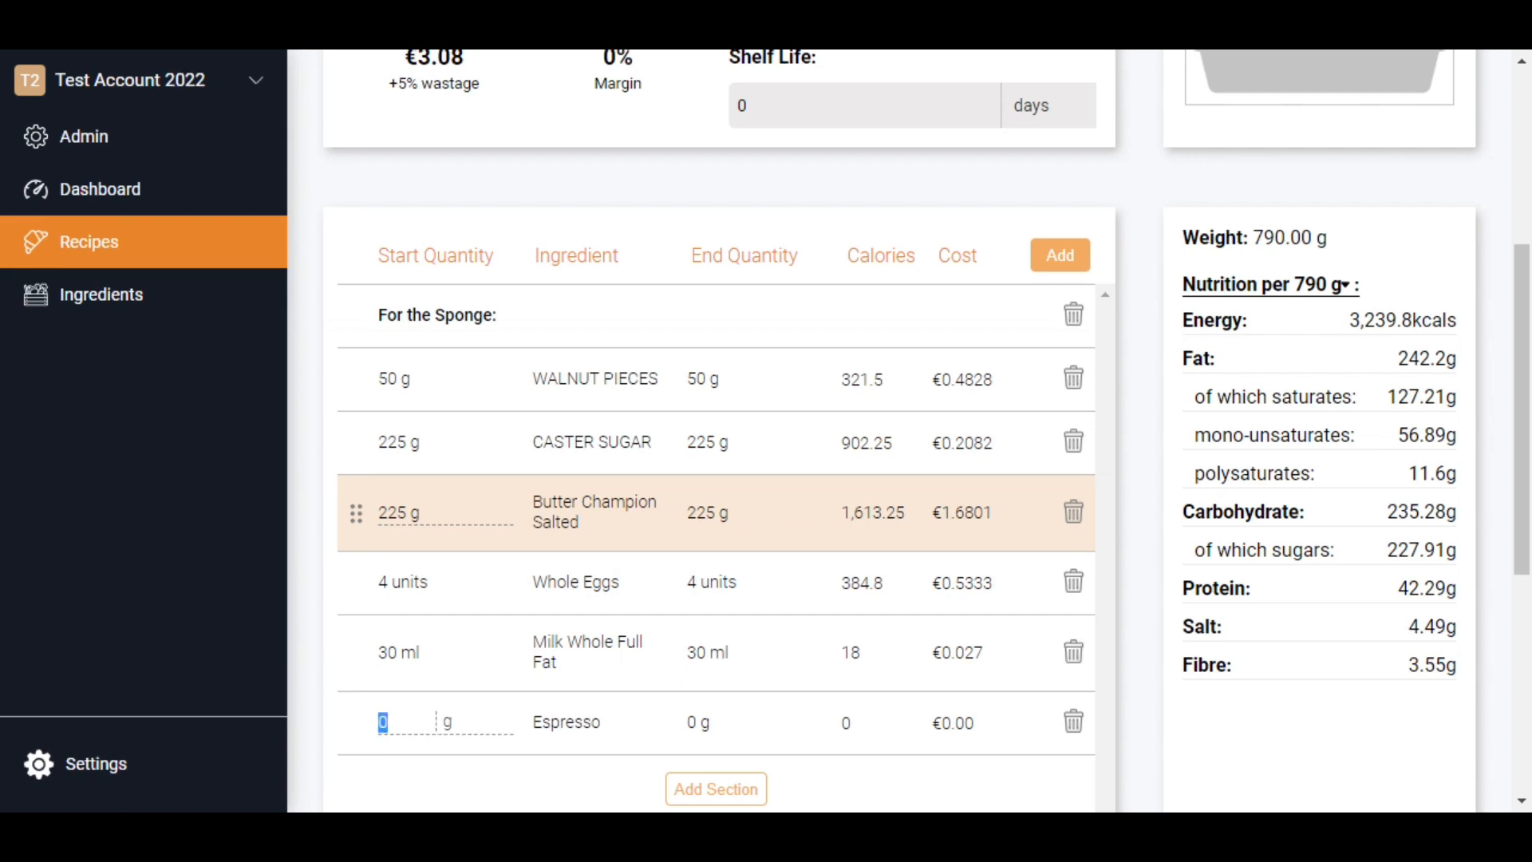
pyautogui.write('20')
pyautogui.press('Tab')
pyautogui.press('Up')
pyautogui.press('Return')
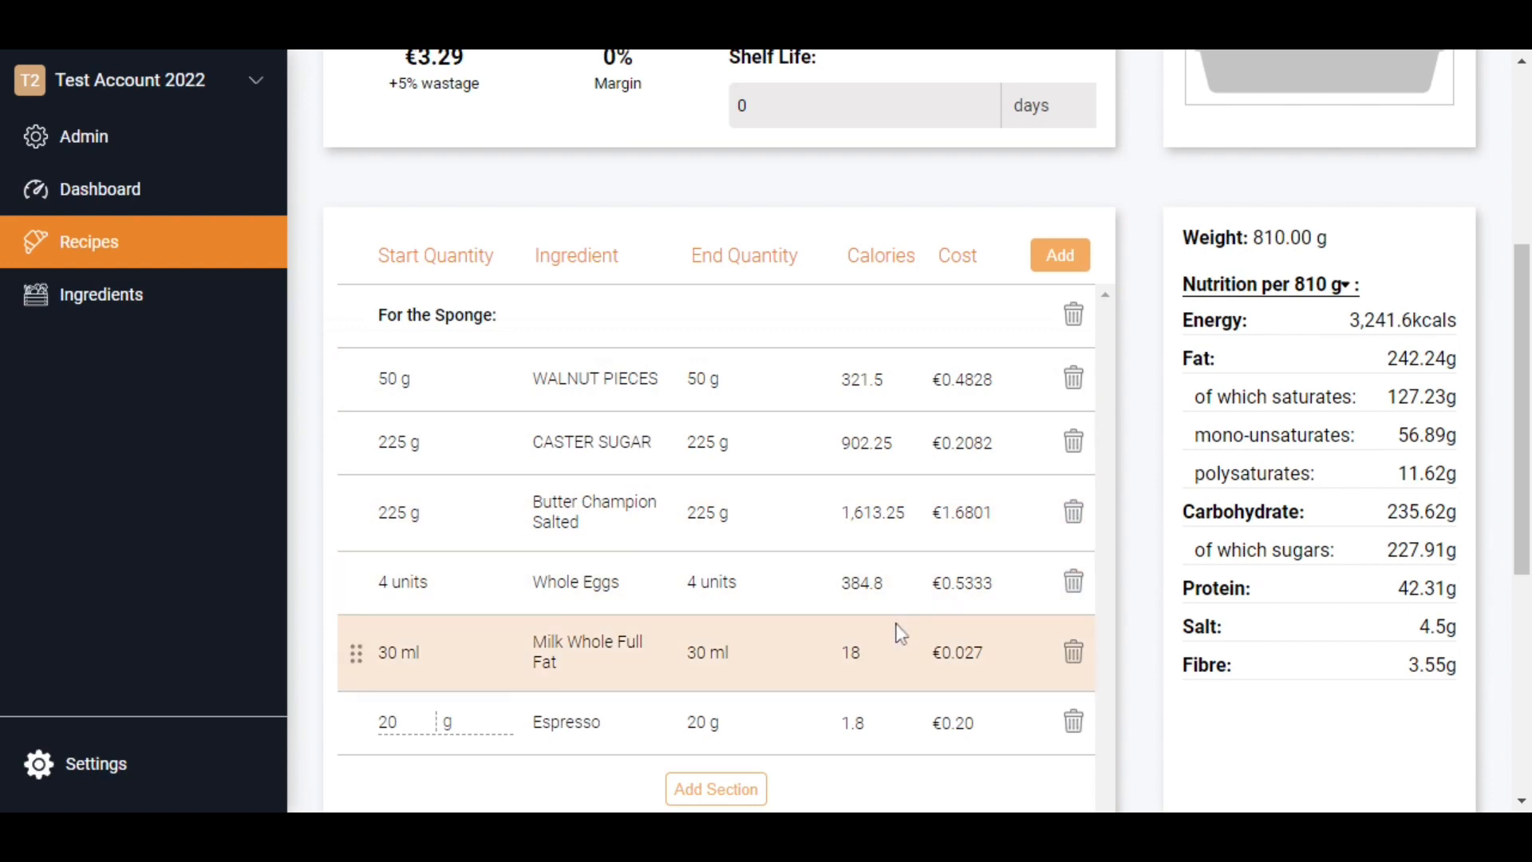
# - Check which ingredients the recipe's Eggs, Milk and Walnuts allergens come from
pyautogui.moveTo(1524, 562); pyautogui.dragTo(1518, 412)
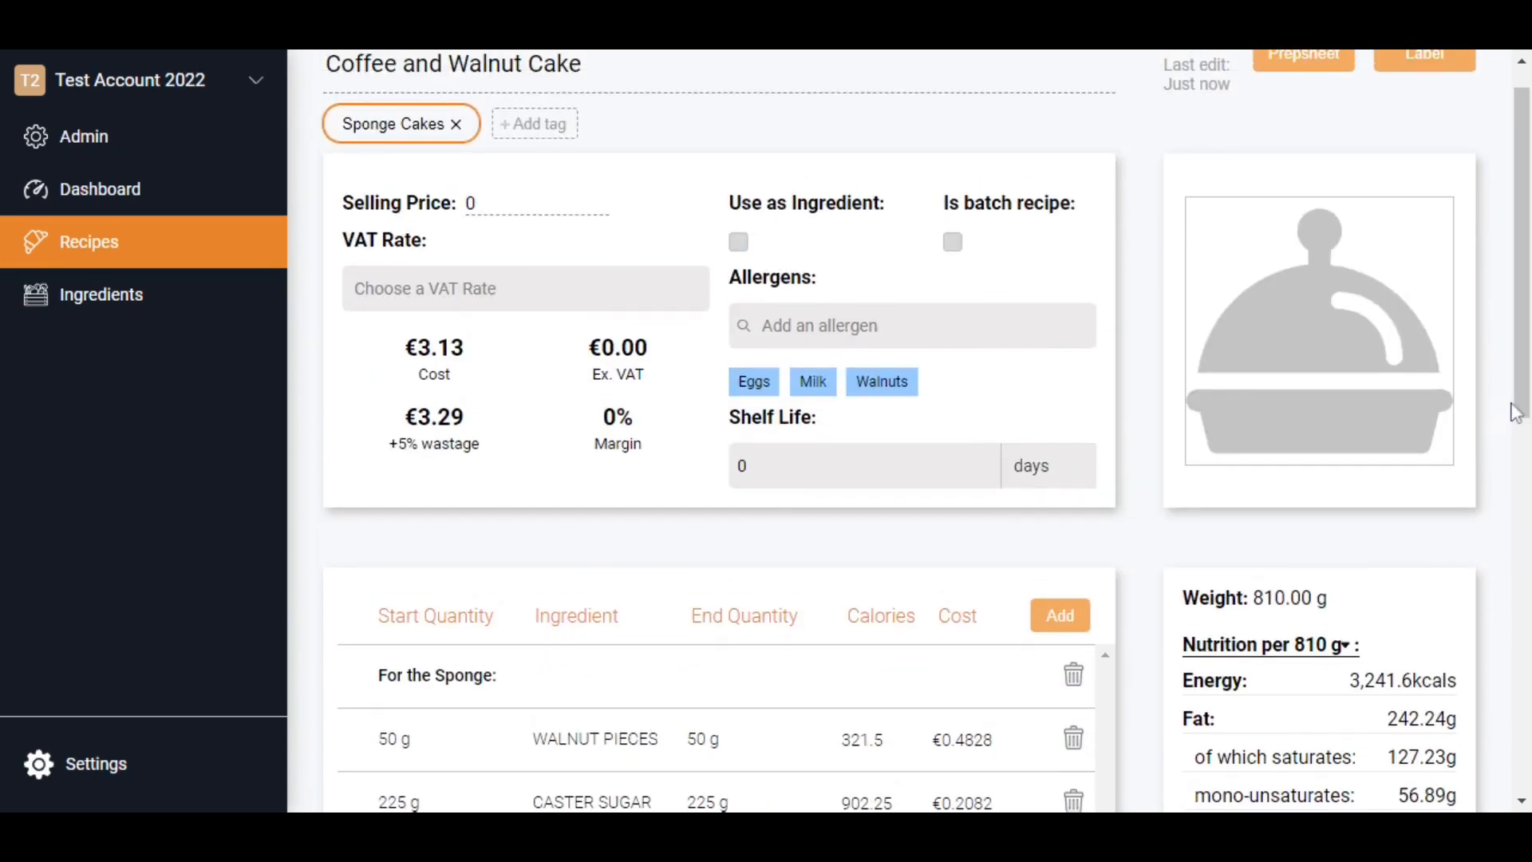
pyautogui.moveTo(754, 389)
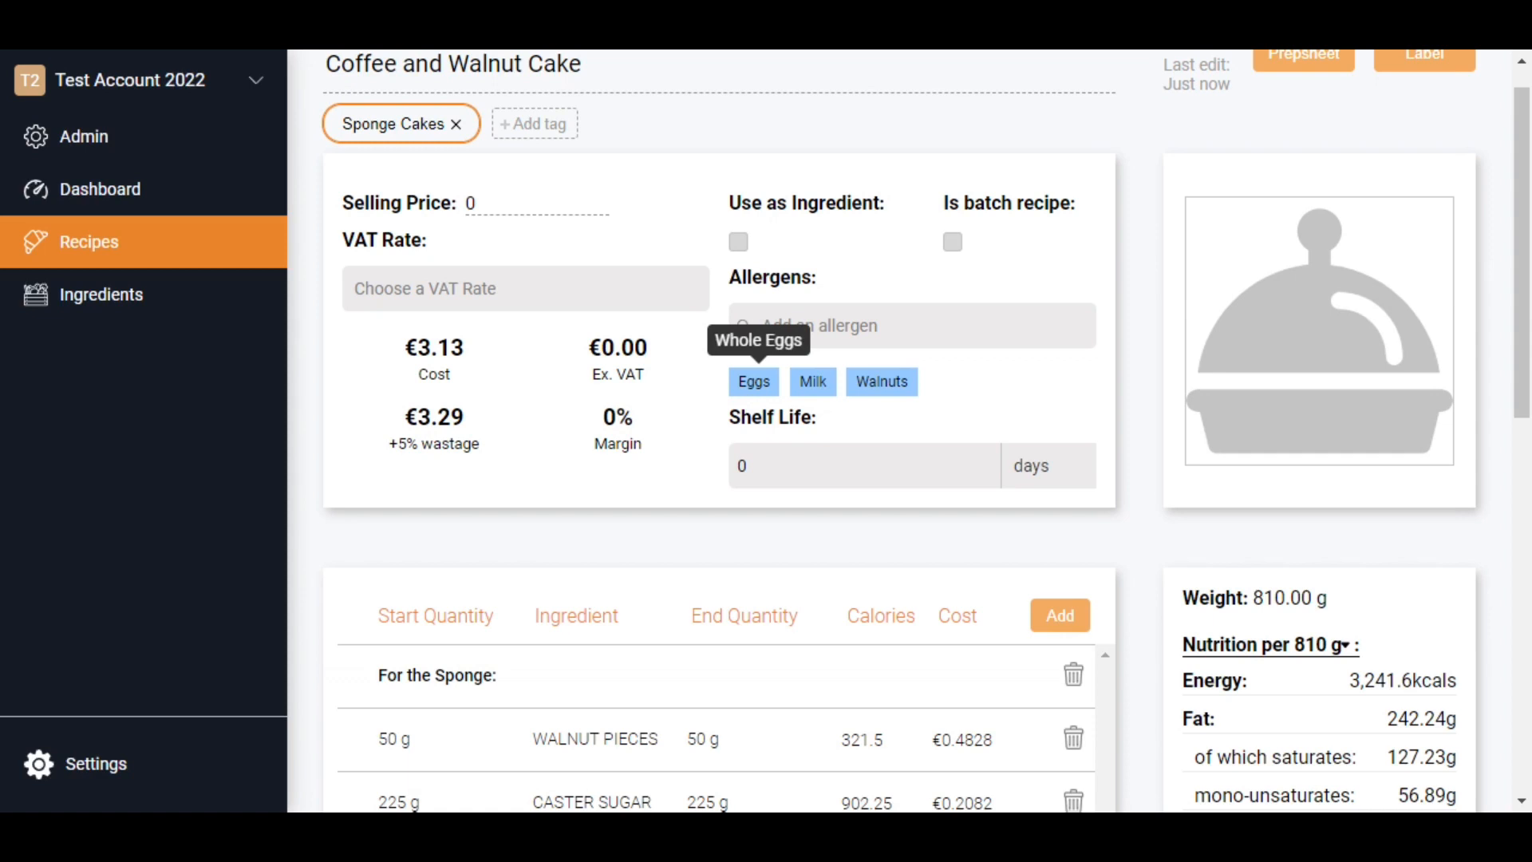
pyautogui.moveTo(820, 385)
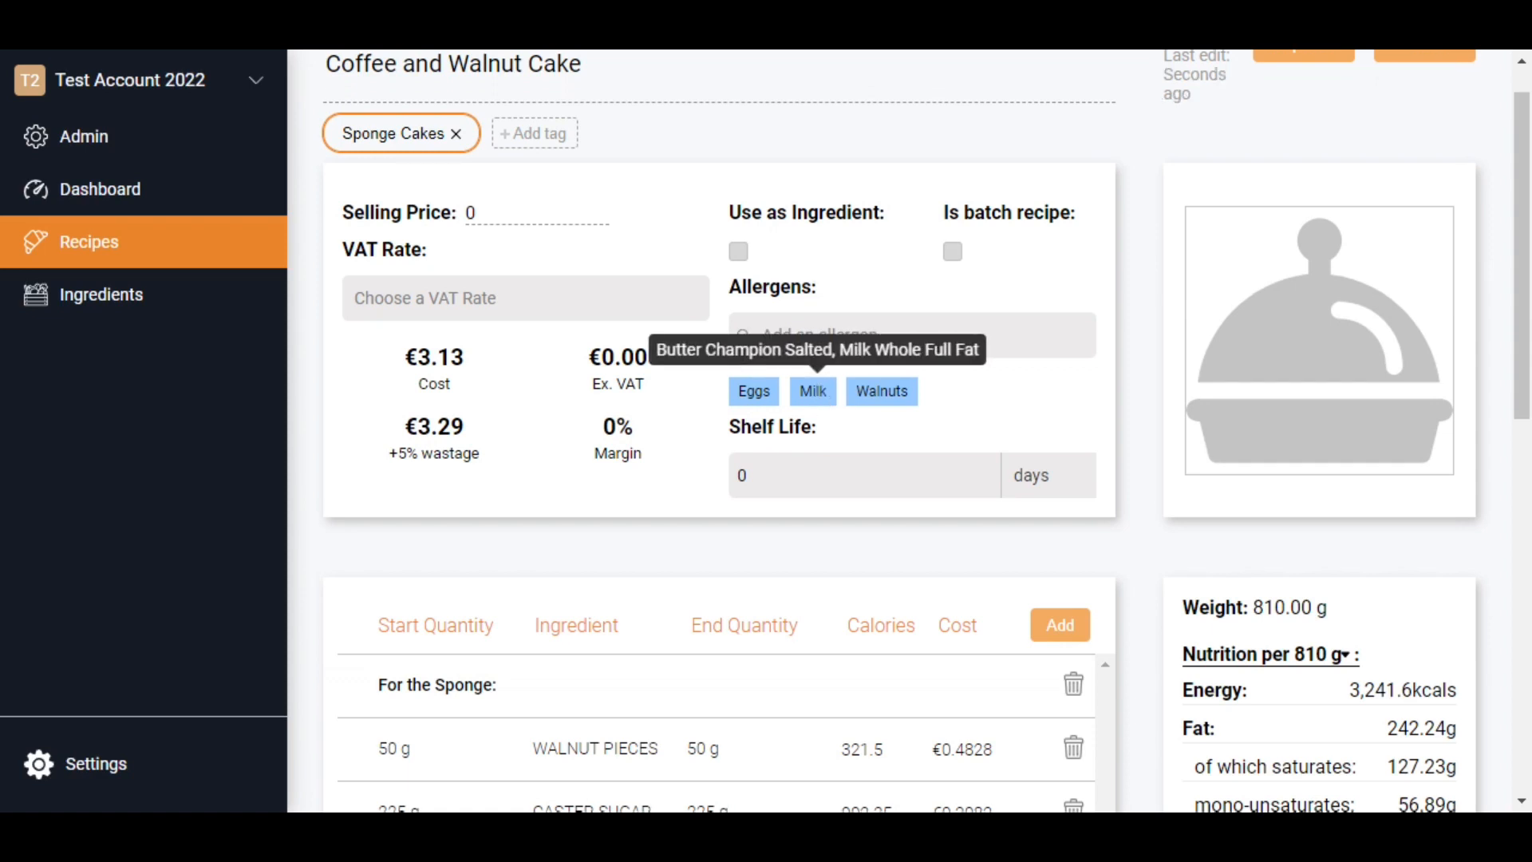
pyautogui.moveTo(900, 403)
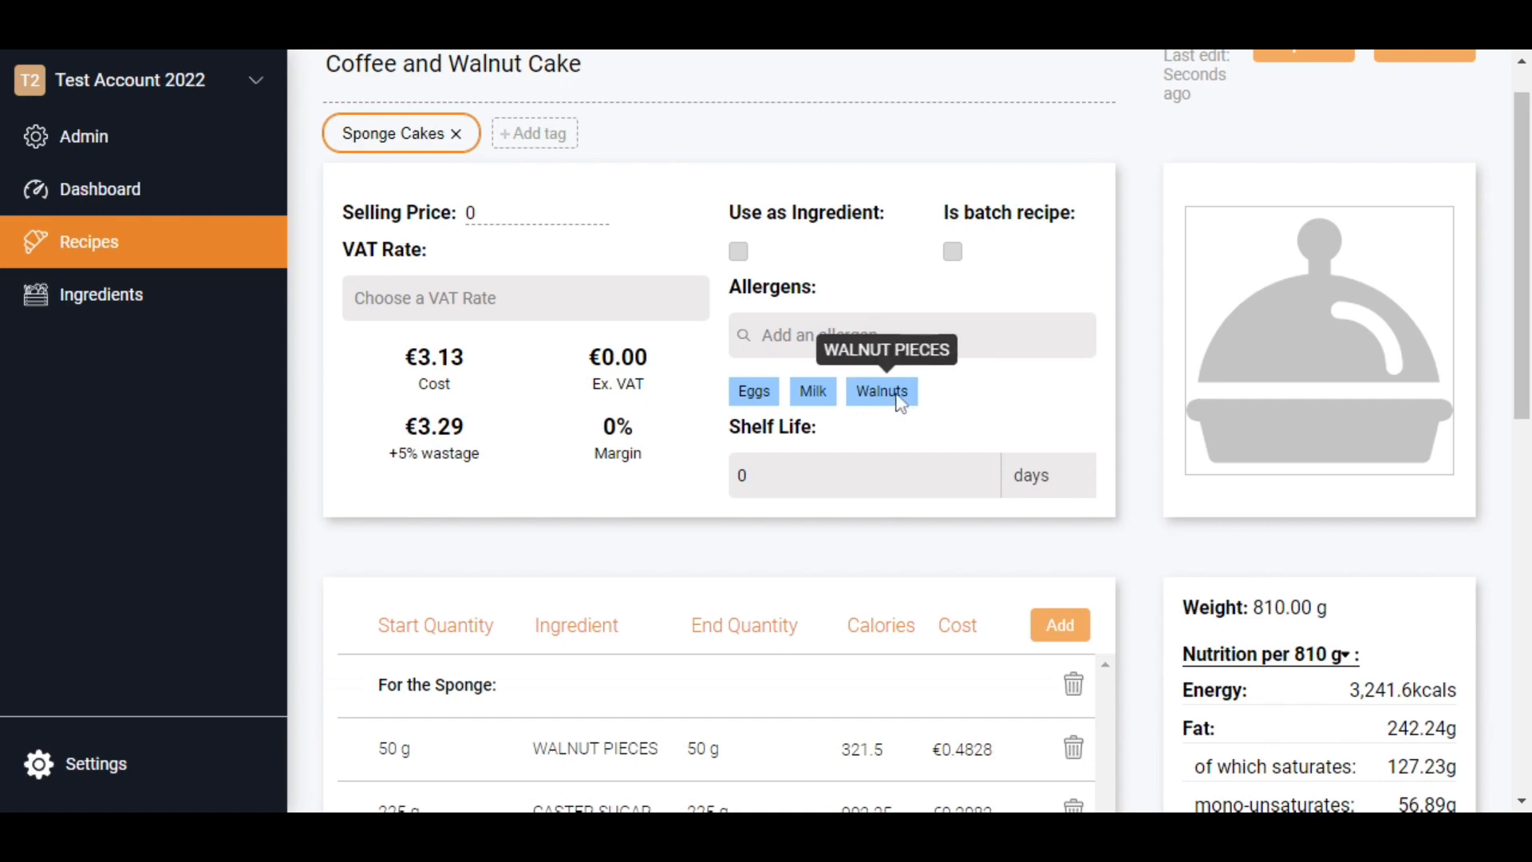
pyautogui.scroll(-3, 1042, 409)
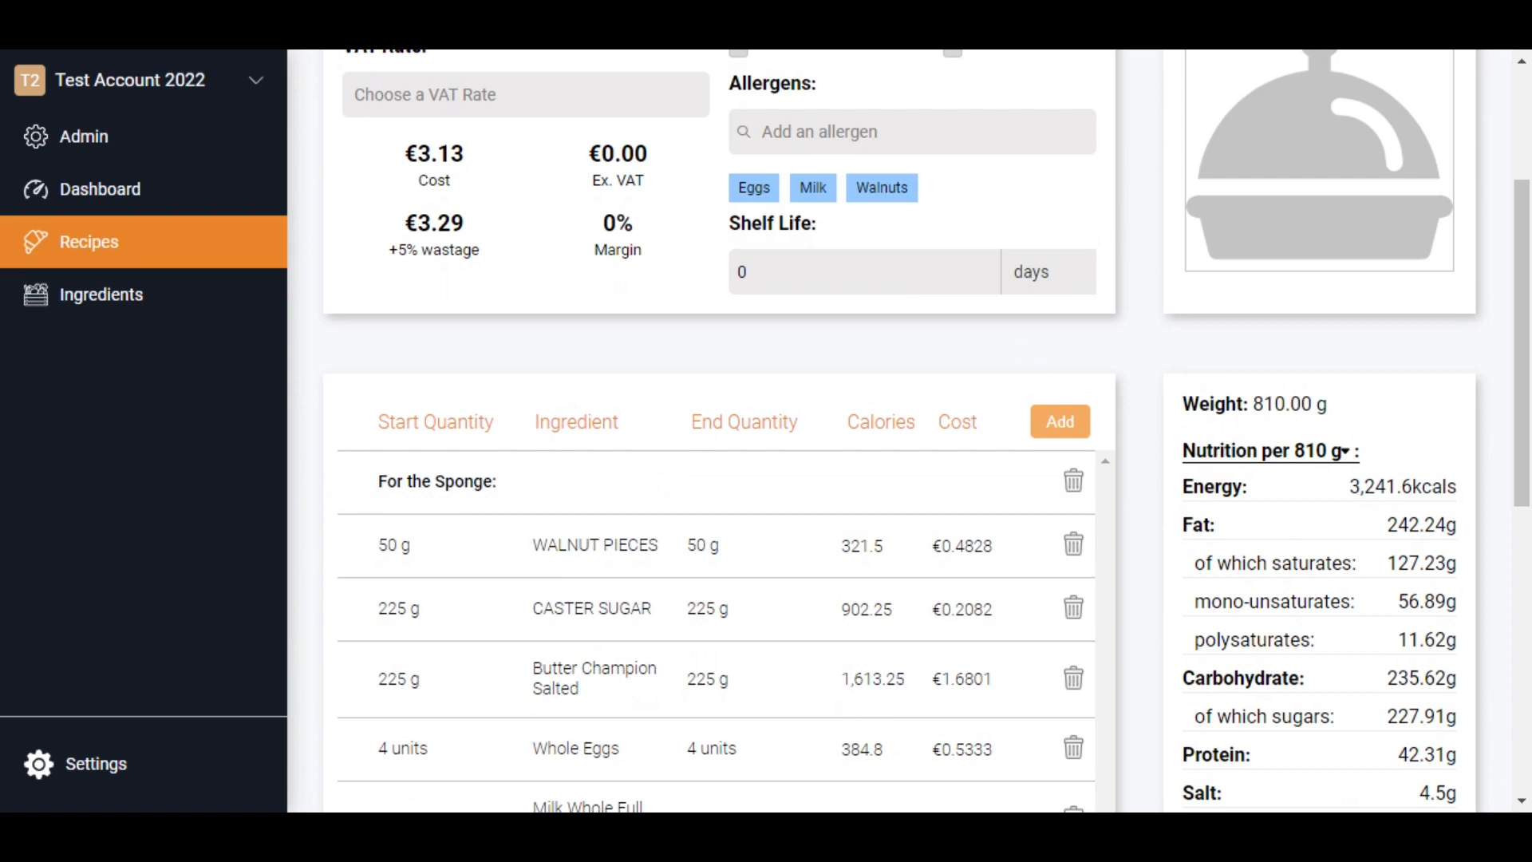
# - Set the recipe's VAT rate to Reduced (9%)
pyautogui.scroll(1, 574, 183)
pyautogui.click(570, 159)
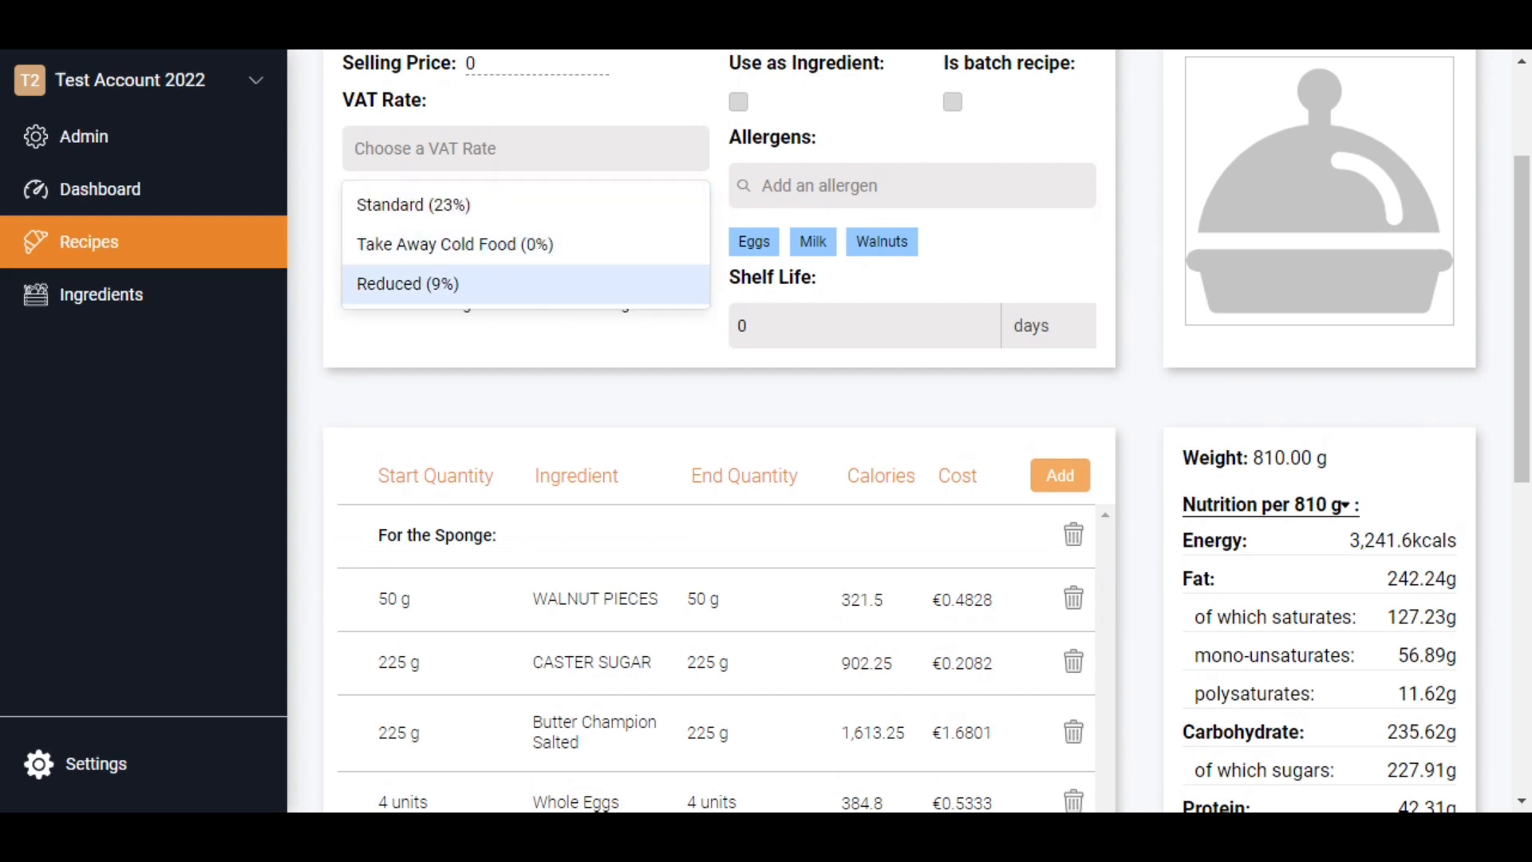
pyautogui.click(530, 287)
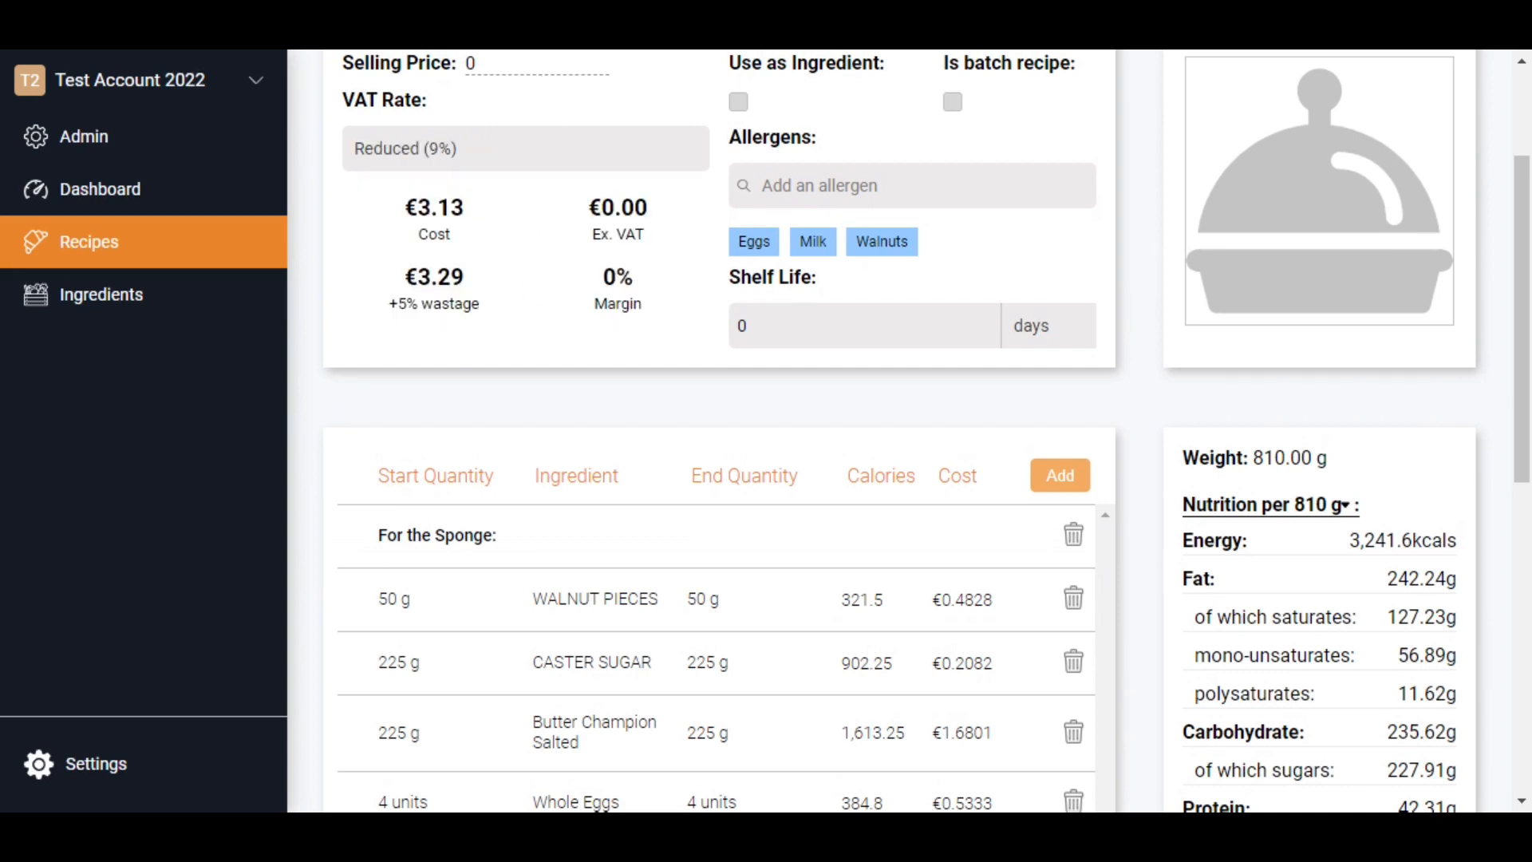
# - Apply the coffee and walnut cake photo as the recipe's image
pyautogui.scroll(1, 777, 240)
pyautogui.moveTo(1337, 252)
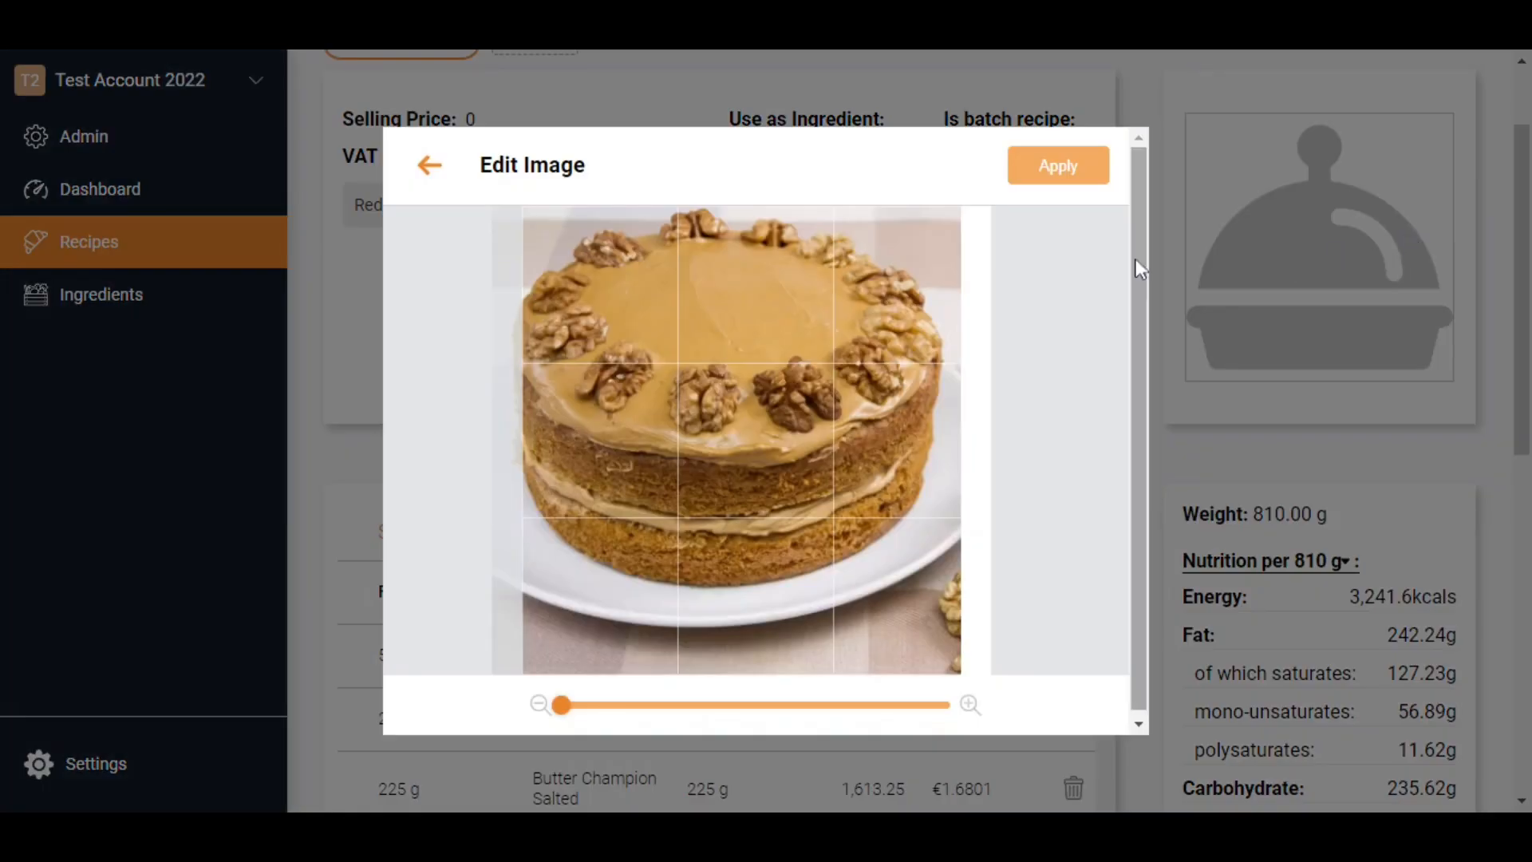
pyautogui.click(1055, 168)
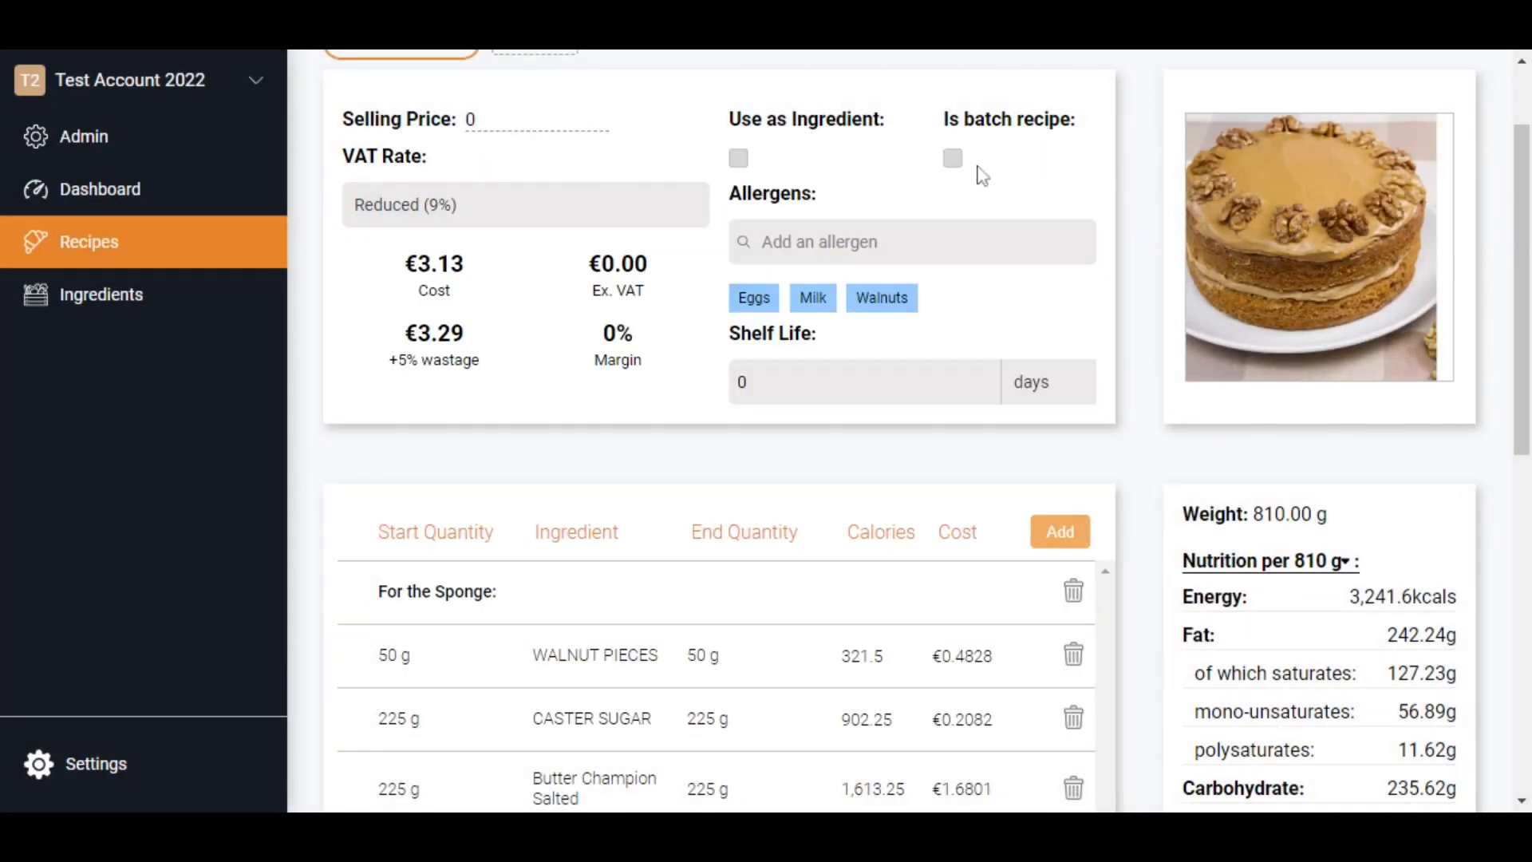
# - Make this a batch recipe with a yield of 8
pyautogui.click(952, 159)
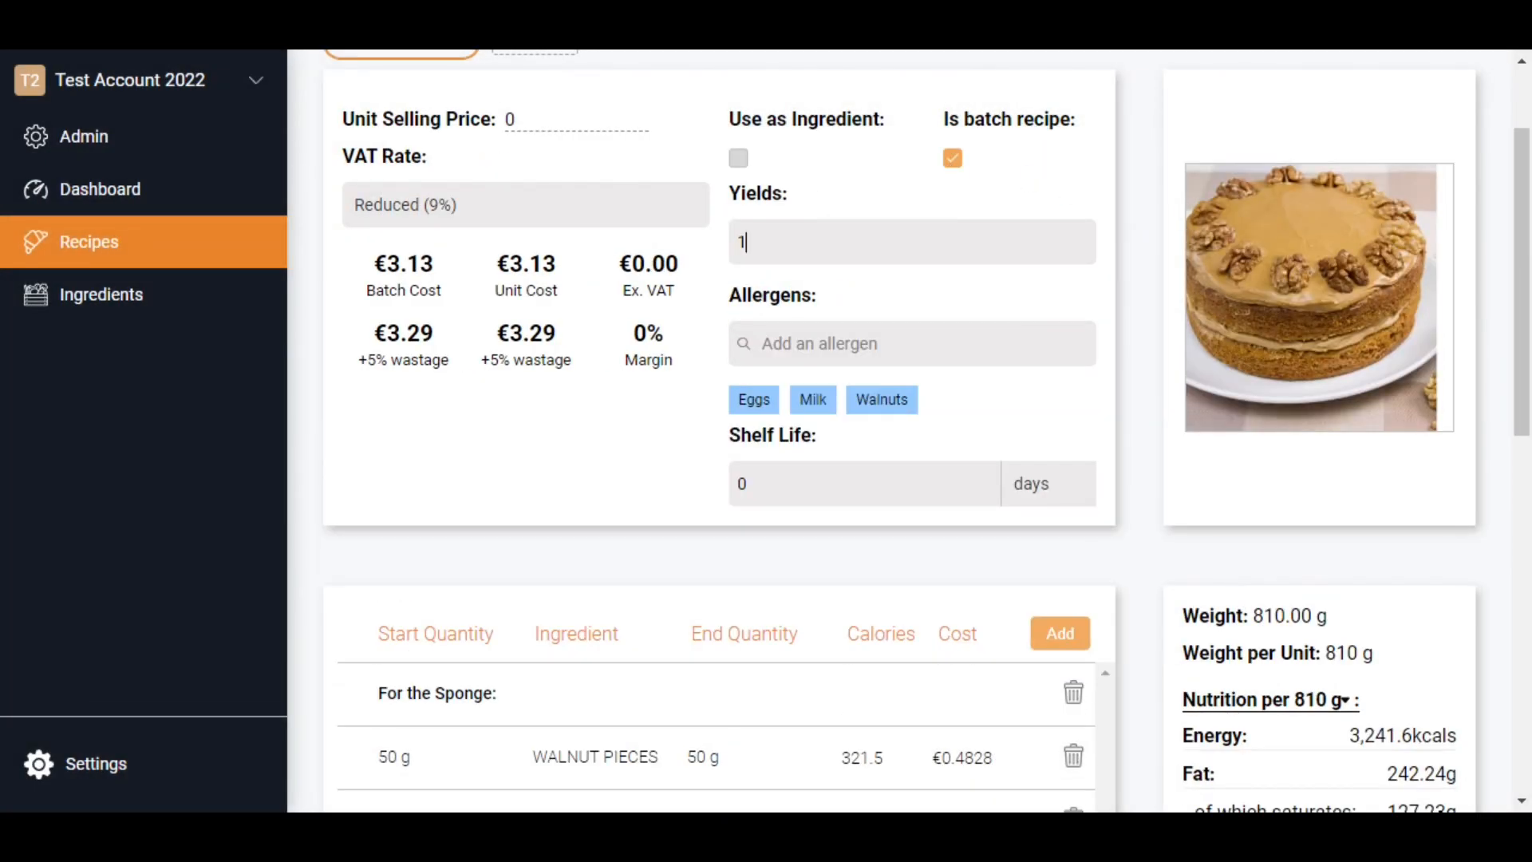
pyautogui.moveTo(747, 241); pyautogui.dragTo(714, 259)
pyautogui.write('8')
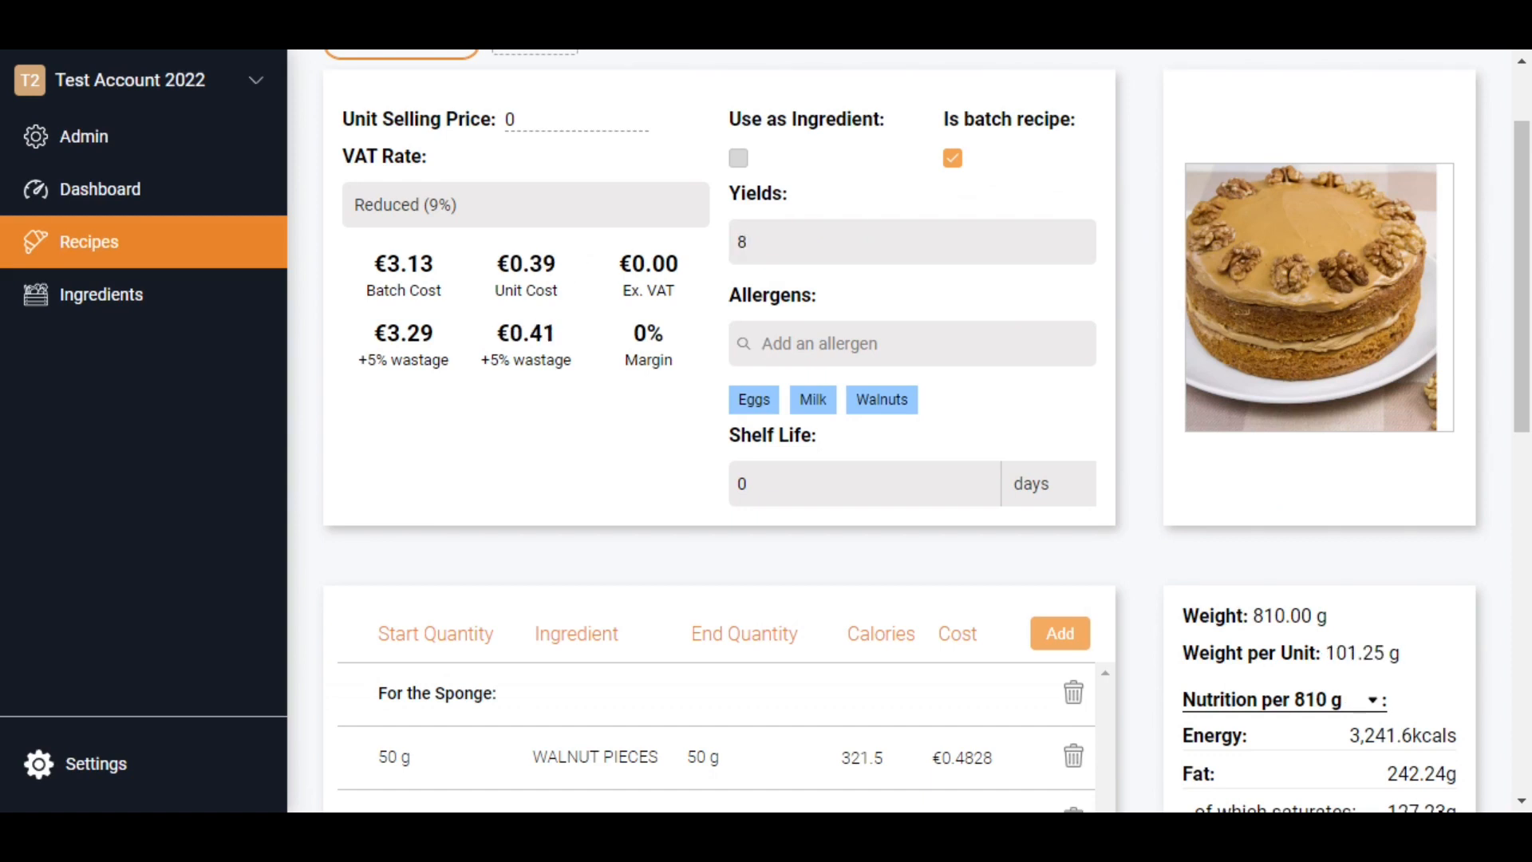
# - Set the recipe's unit selling price to 4.5
pyautogui.moveTo(523, 120); pyautogui.dragTo(501, 121)
pyautogui.write('4.5')
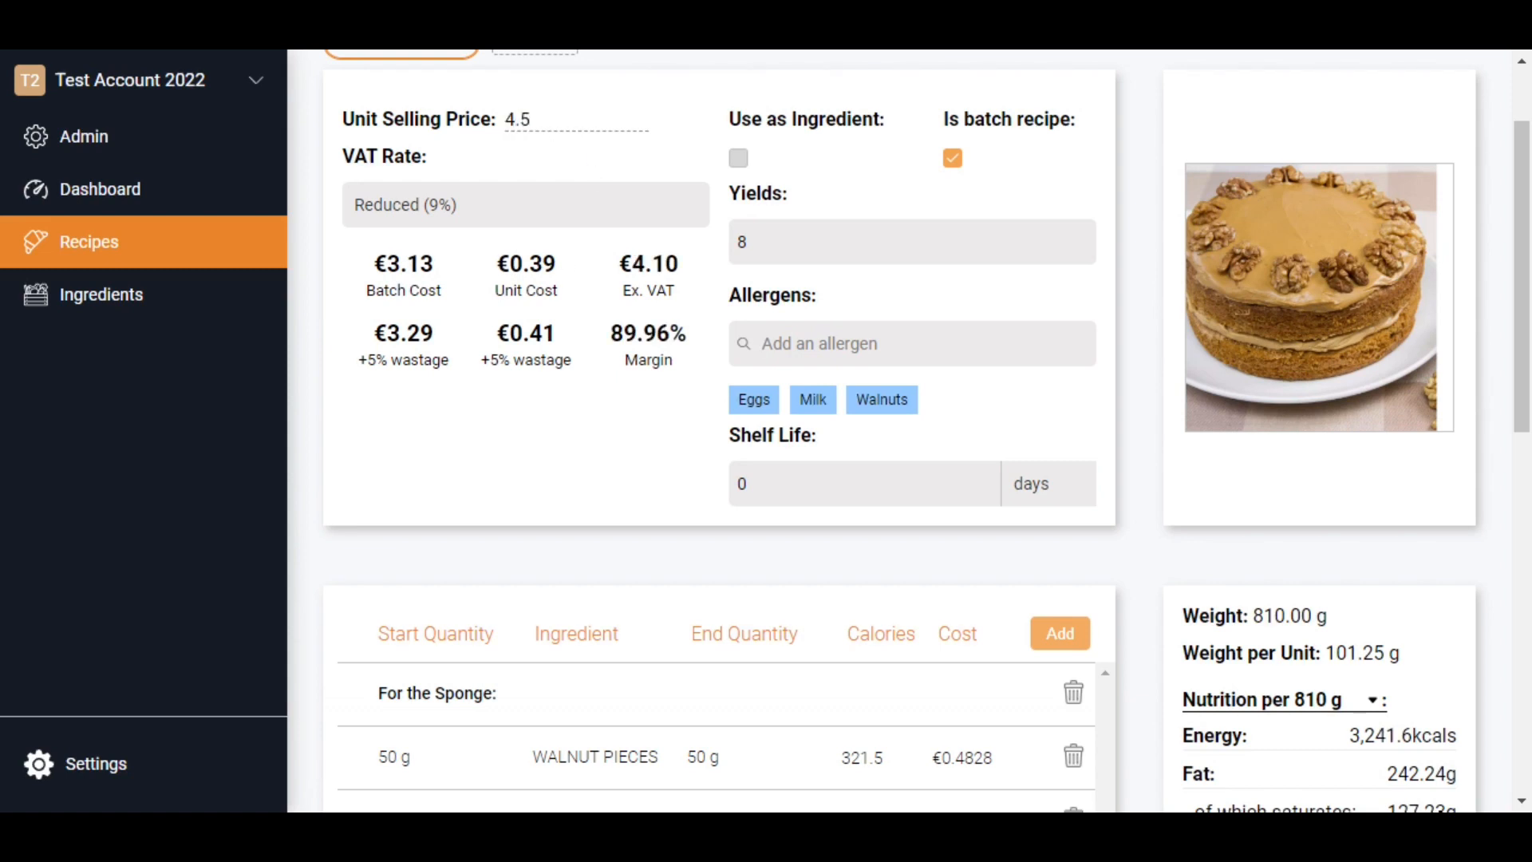
pyautogui.press('Tab')
# - Switch the recipe's nutrition table to values per unit of 101.25 g and review them
pyautogui.scroll(-3, 647, 399)
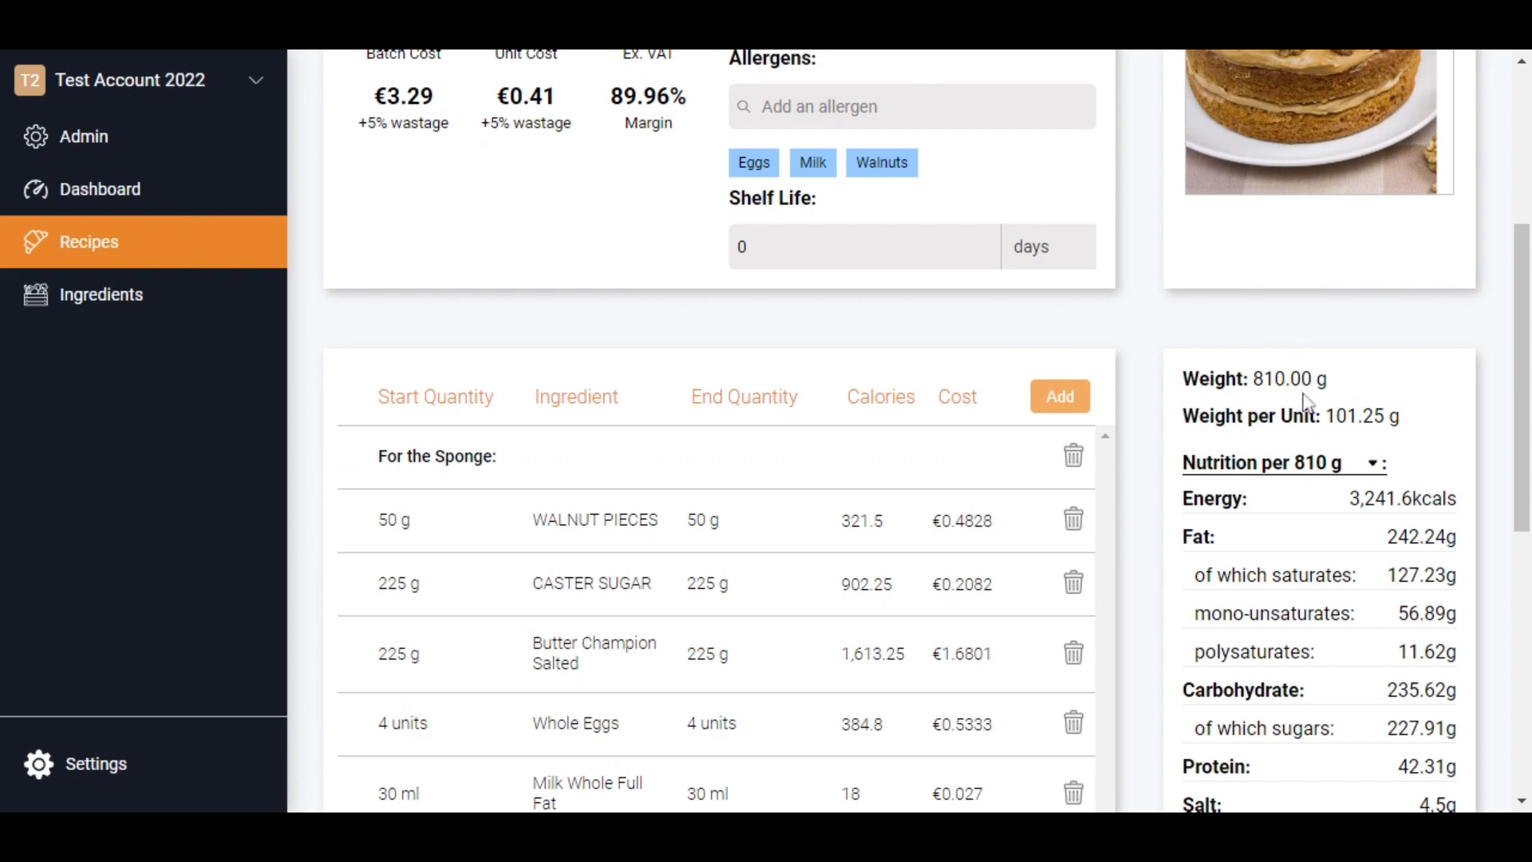
pyautogui.scroll(-1, 1385, 451)
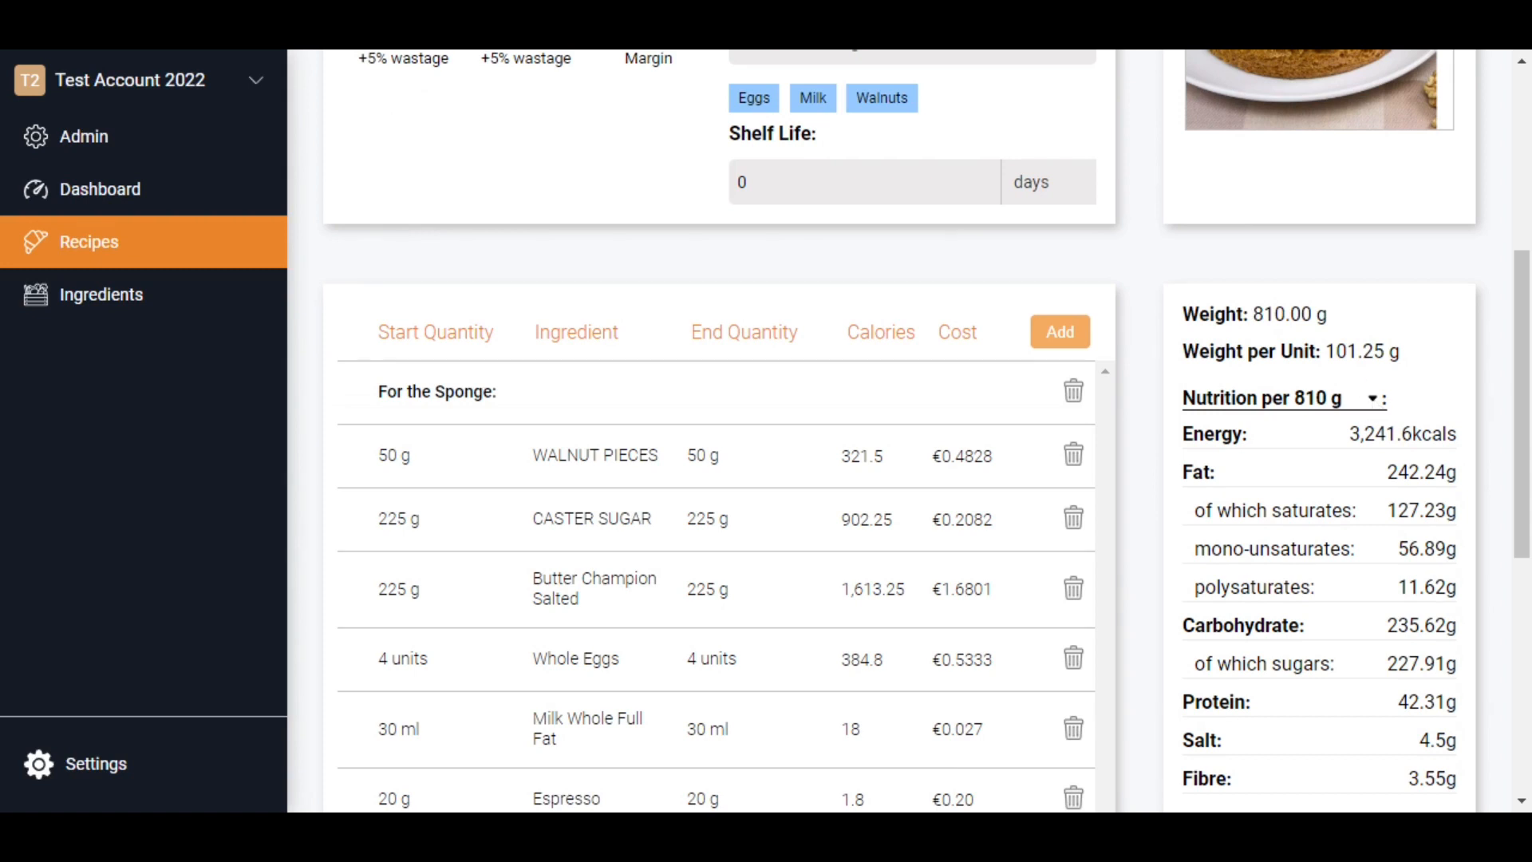
pyautogui.click(1375, 400)
pyautogui.scroll(-6, 1524, 315)
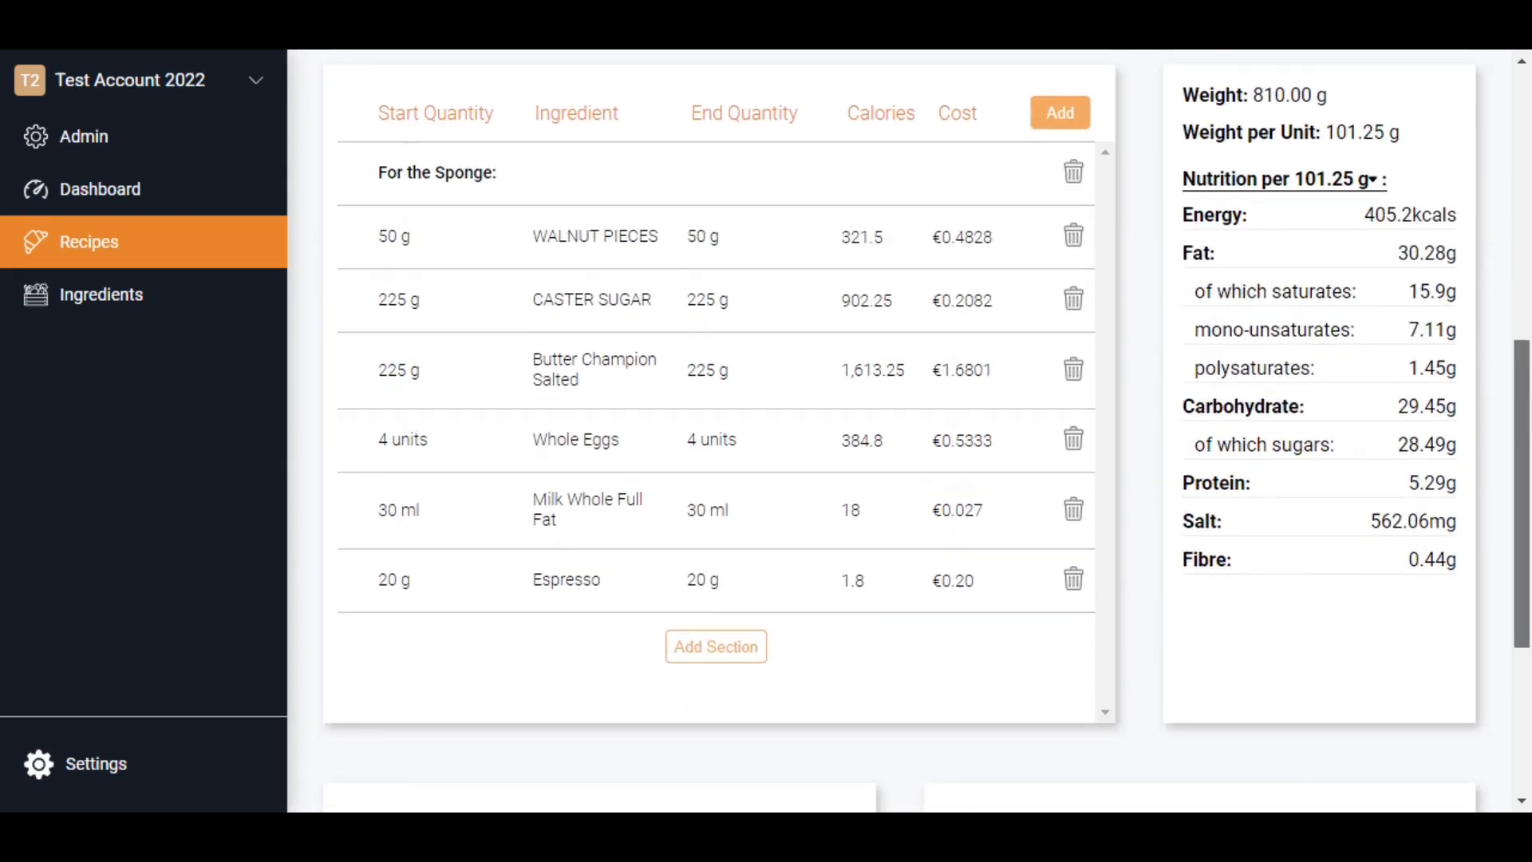
pyautogui.scroll(10, 1509, 62)
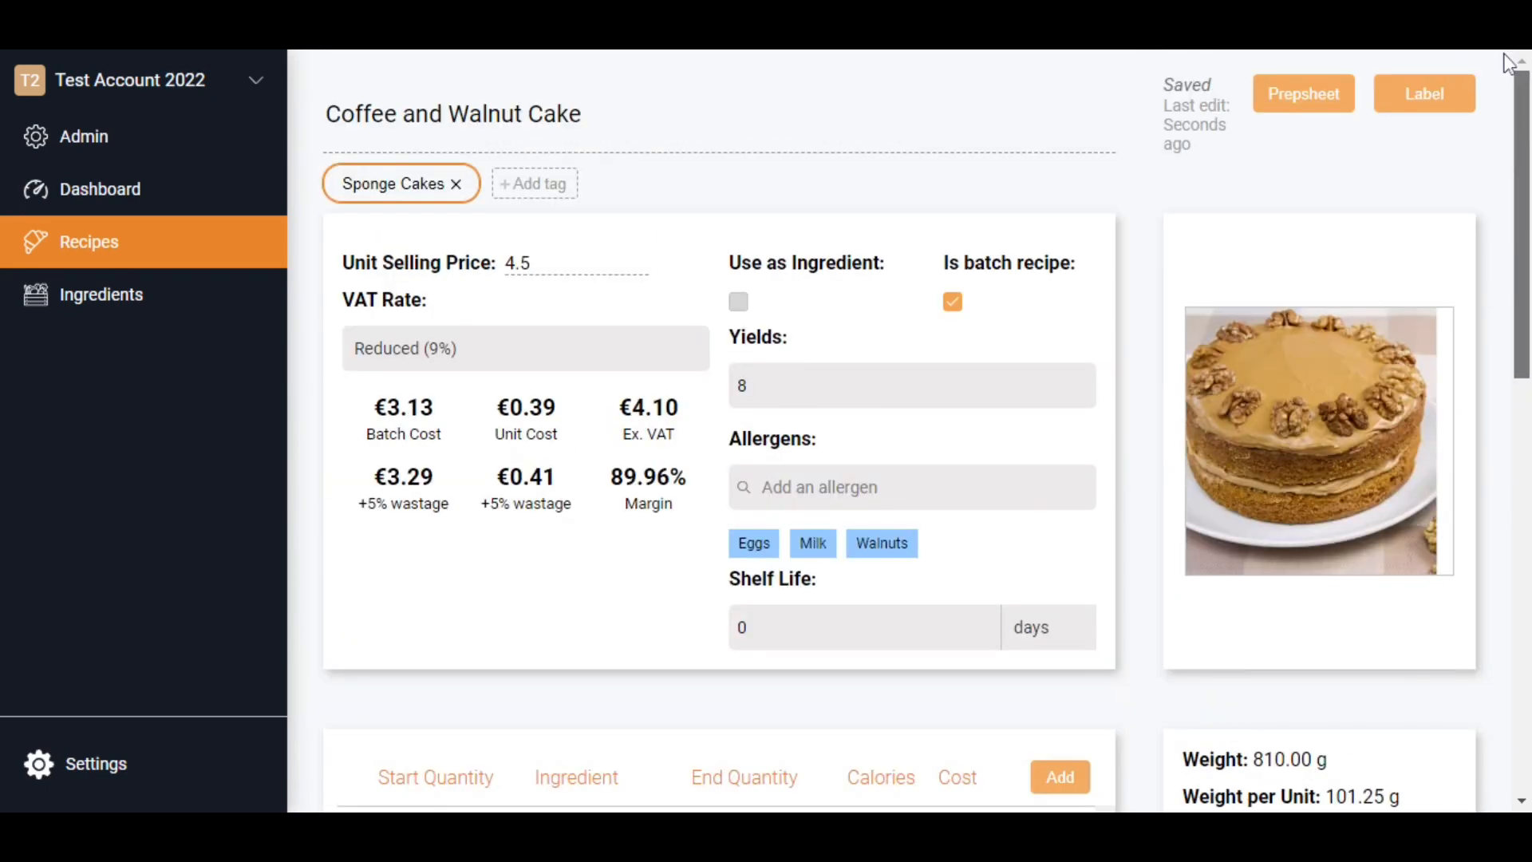